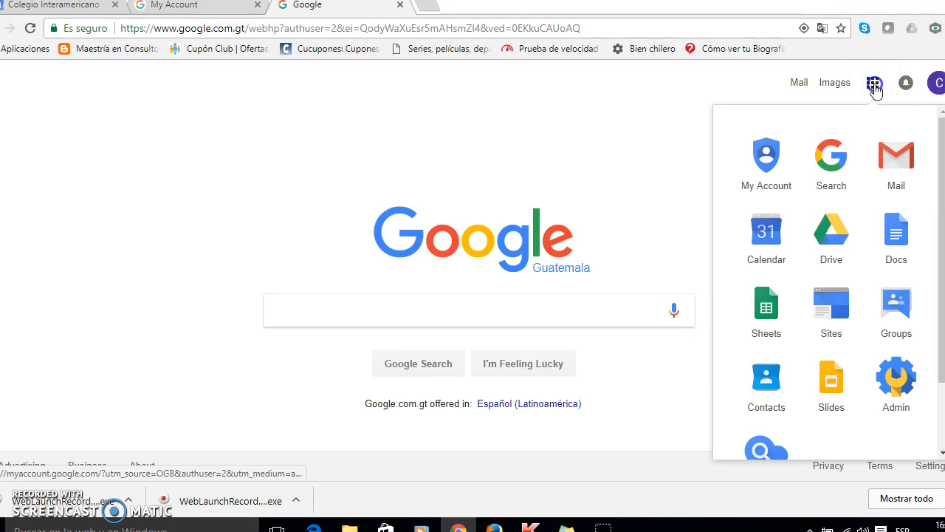
Open Calendar and switch among the Day, Month, 5 Days and Week views, ending in Week view
left_click(760, 264)
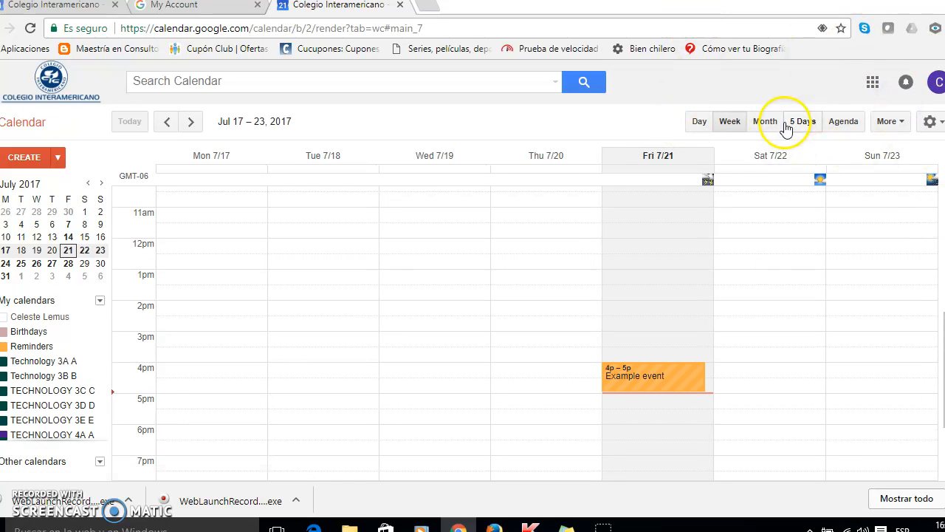
left_click(703, 129)
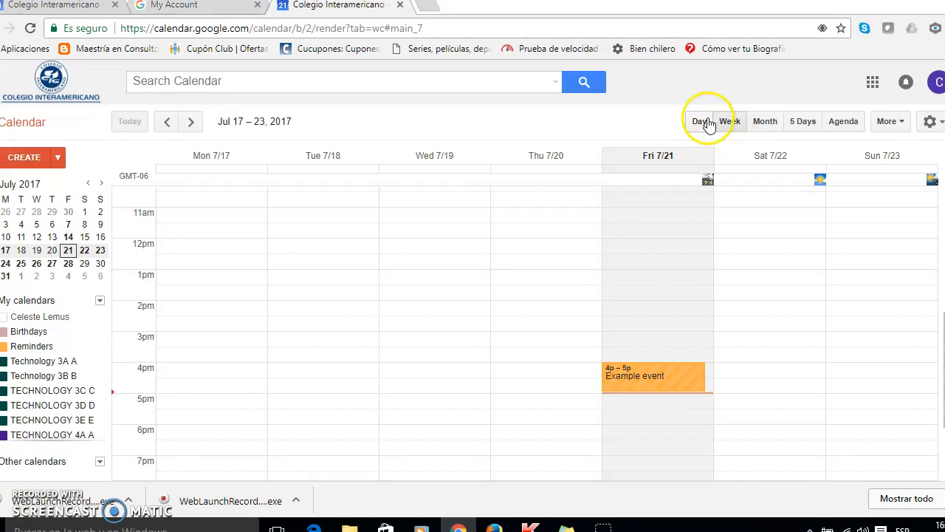
left_click(764, 124)
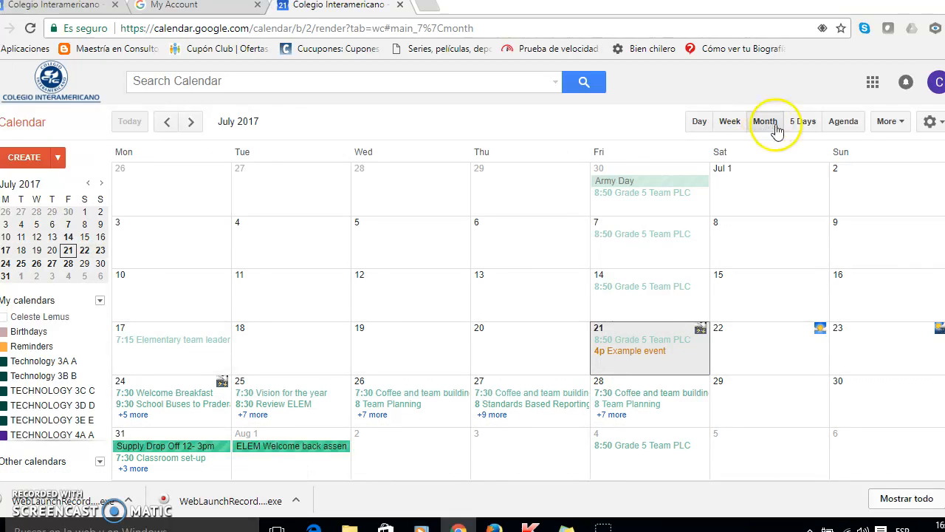
left_click(803, 122)
left_click(728, 122)
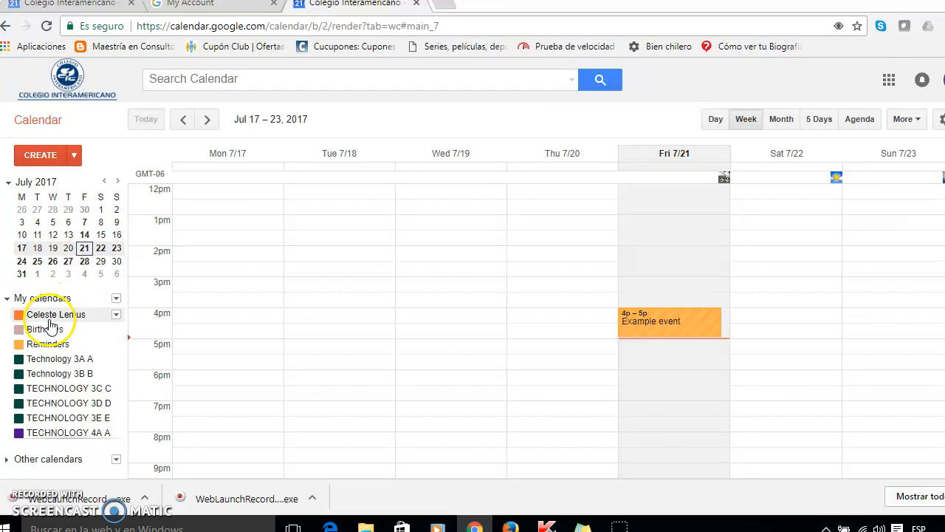
Show the personal calendar under My calendars and open its Calendar settings
left_click(116, 313)
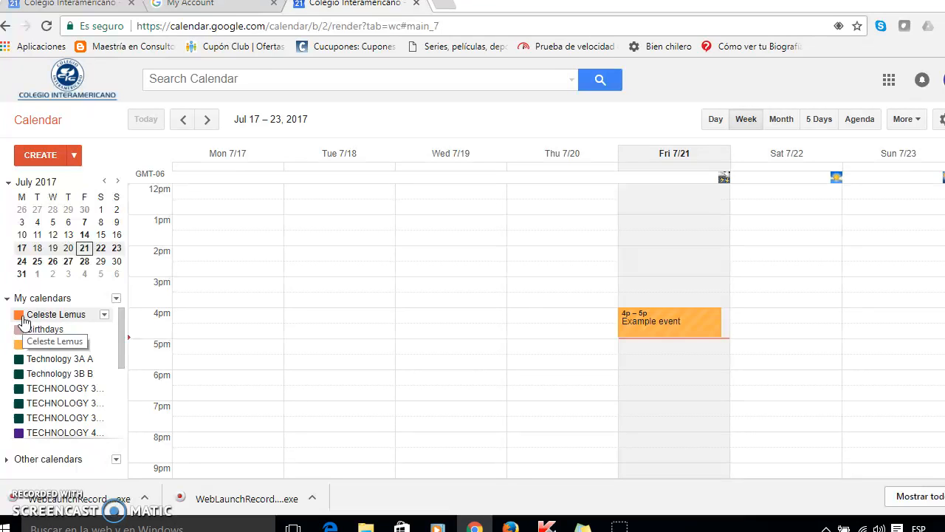
left_click(104, 316)
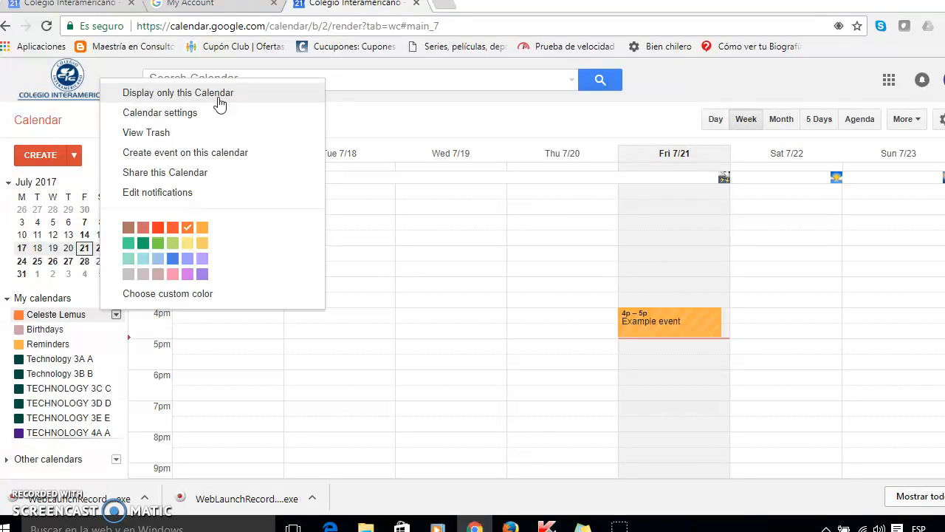
left_click(208, 122)
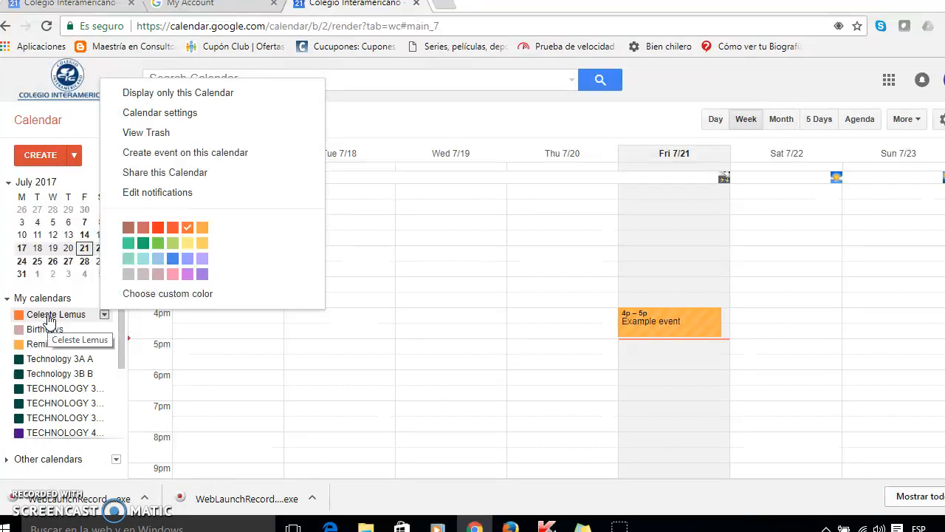
left_click(122, 112)
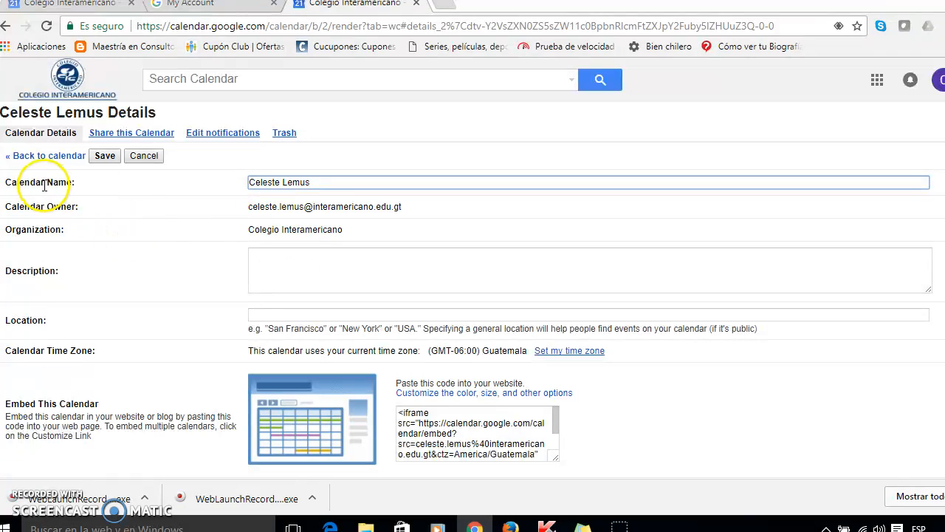
Set the calendar's location to Guatemala in its details
left_click(346, 183)
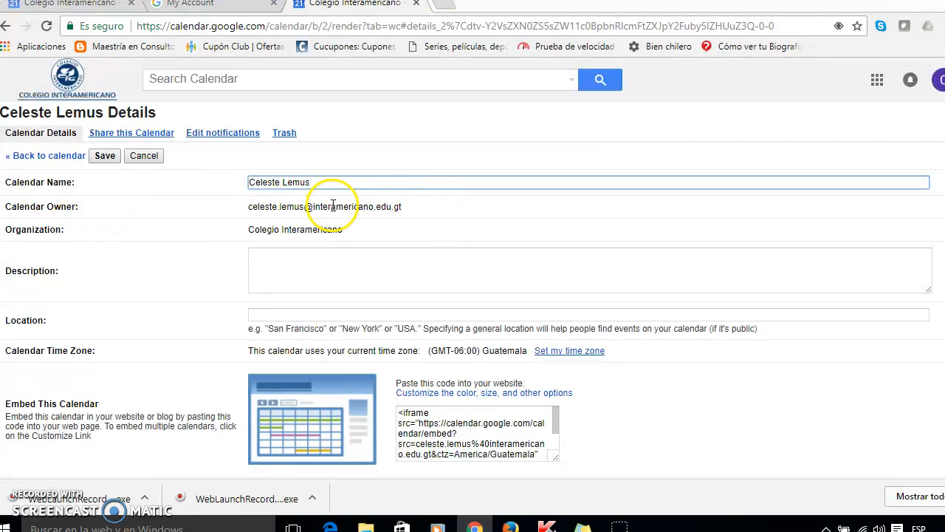
left_click(309, 246)
scroll(308, 240, "down", 1)
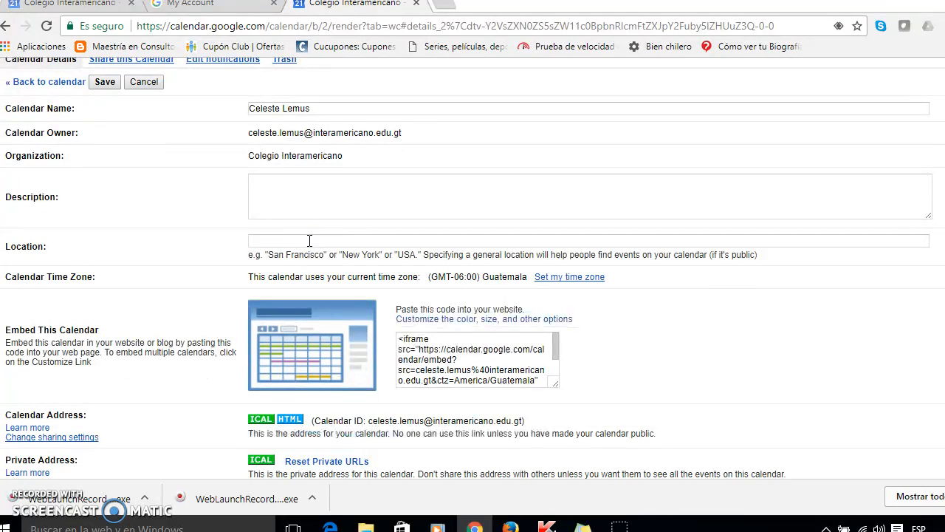
left_click(303, 185)
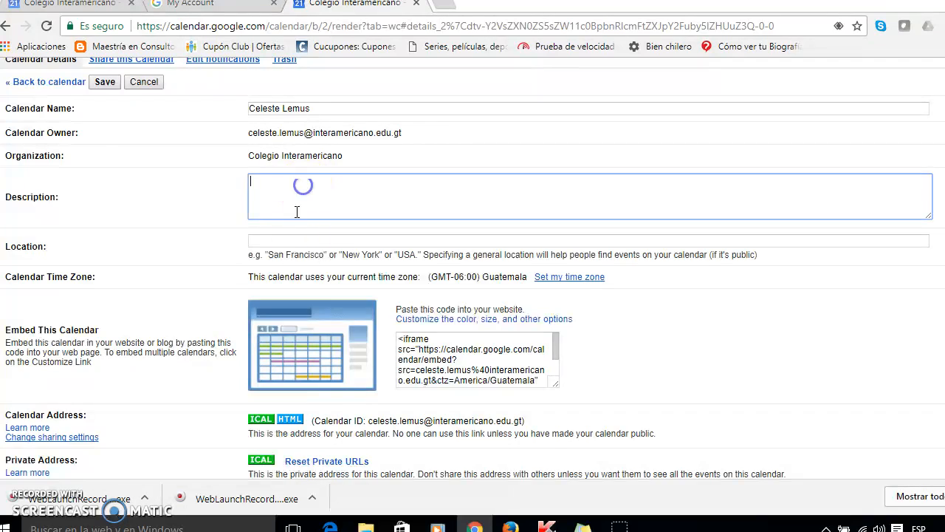
scroll(296, 212, "down", 3)
scroll(265, 188, "up", 2)
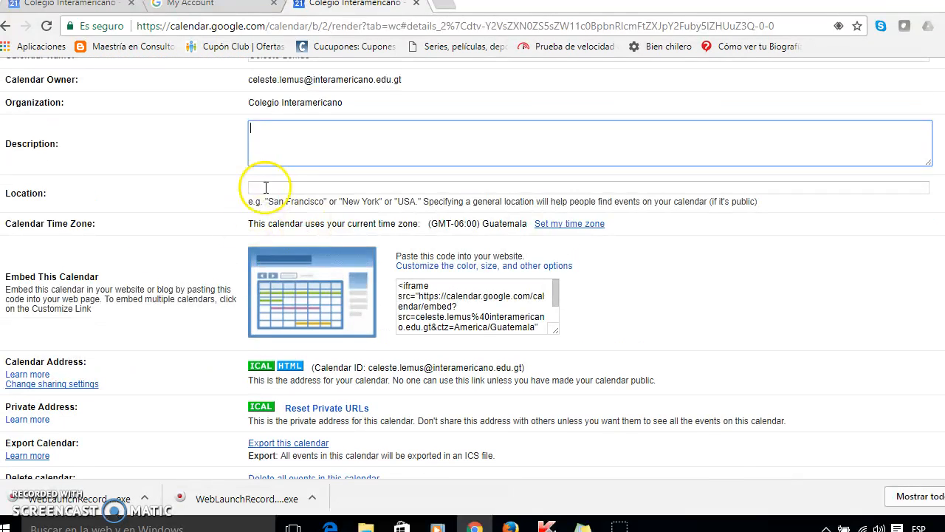
left_click(294, 188)
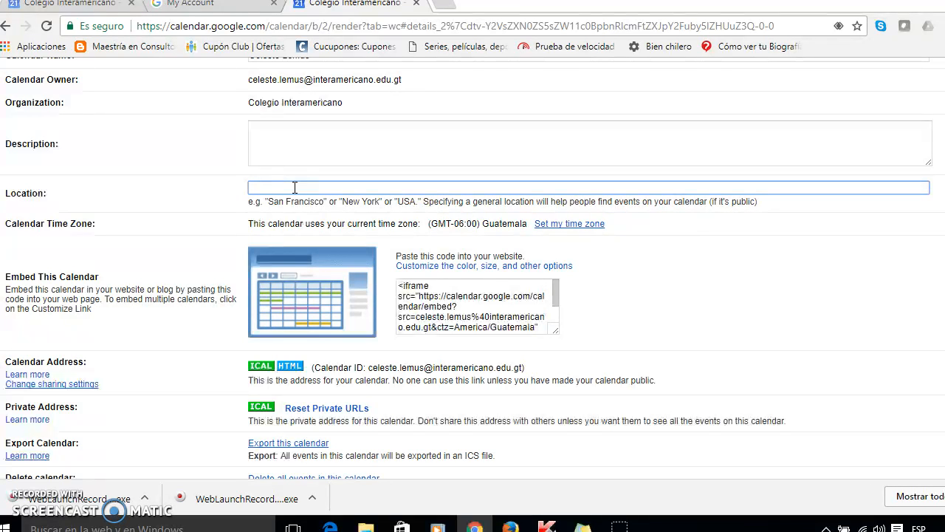
type("Guatemala")
left_click(202, 202)
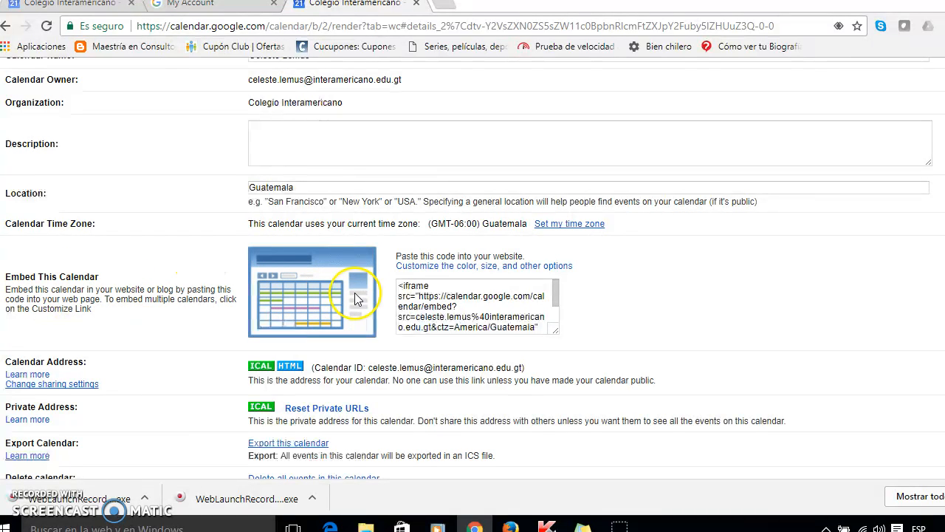
Select the embed code and view the calendar's HTML address, selecting the URL before closing the dialog
left_click_drag(399, 288, 540, 335)
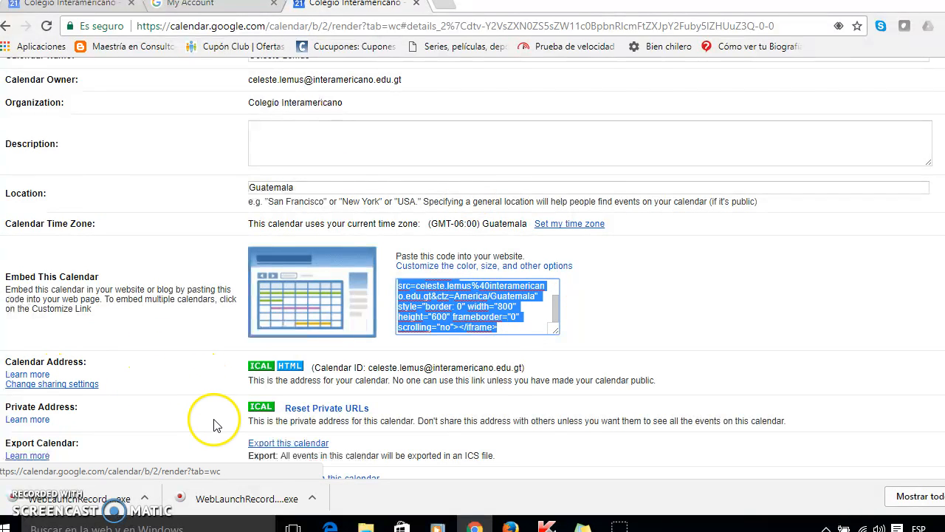
left_click(290, 366)
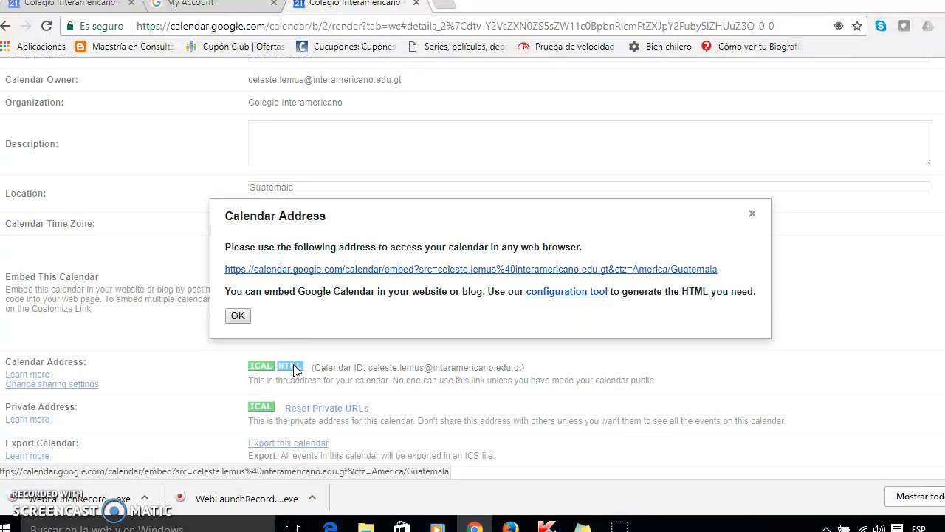
left_click_drag(224, 269, 748, 269)
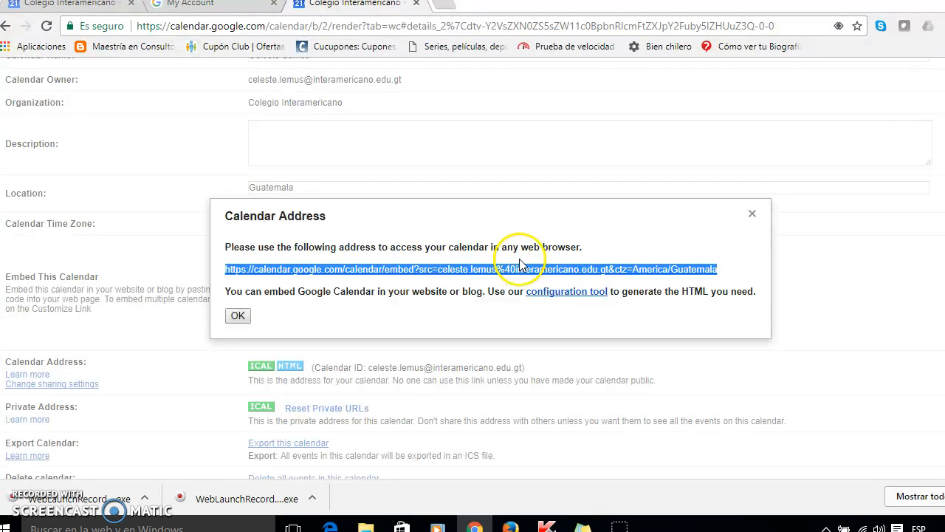
left_click(753, 214)
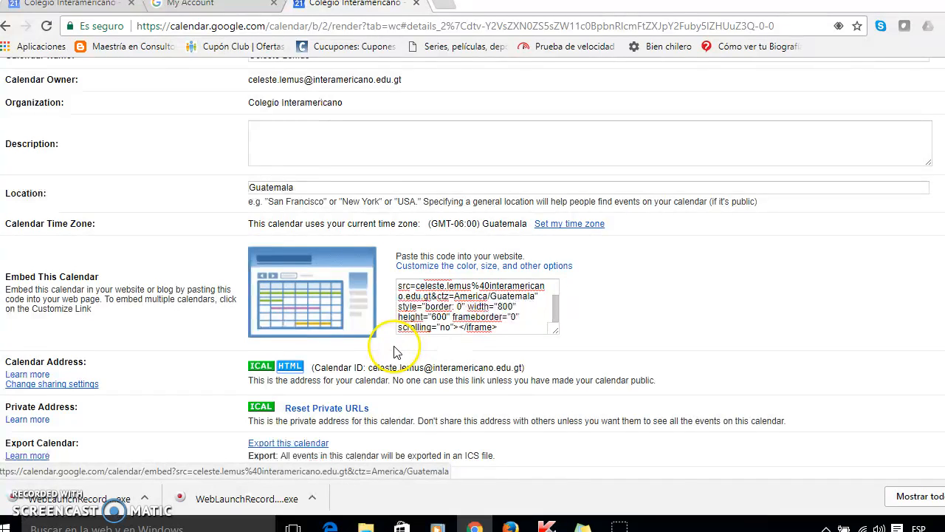
Export the calendar and save the calendar details
scroll(392, 343, "down", 2)
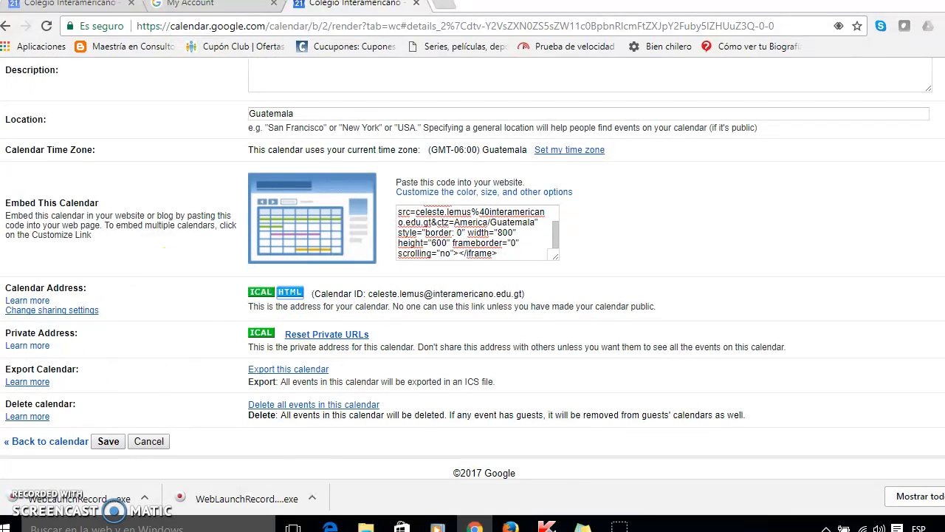
left_click(303, 370)
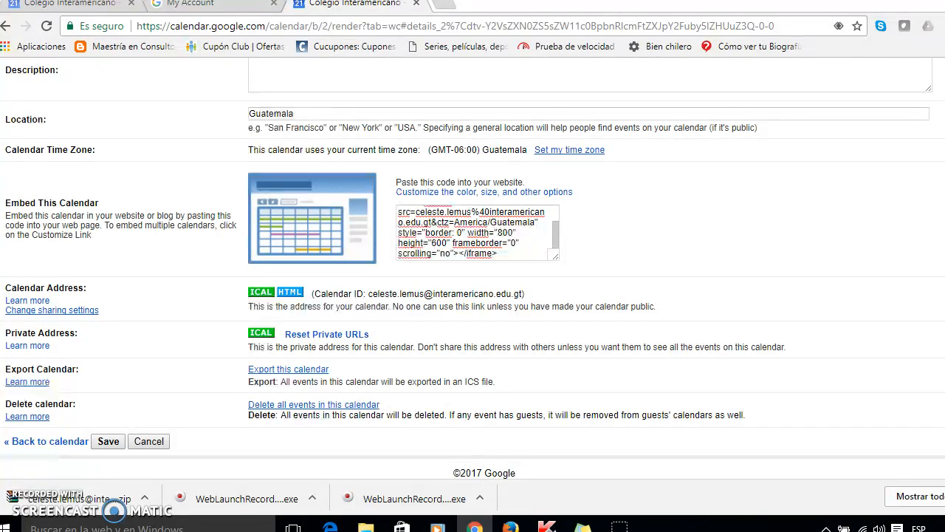
left_click(102, 444)
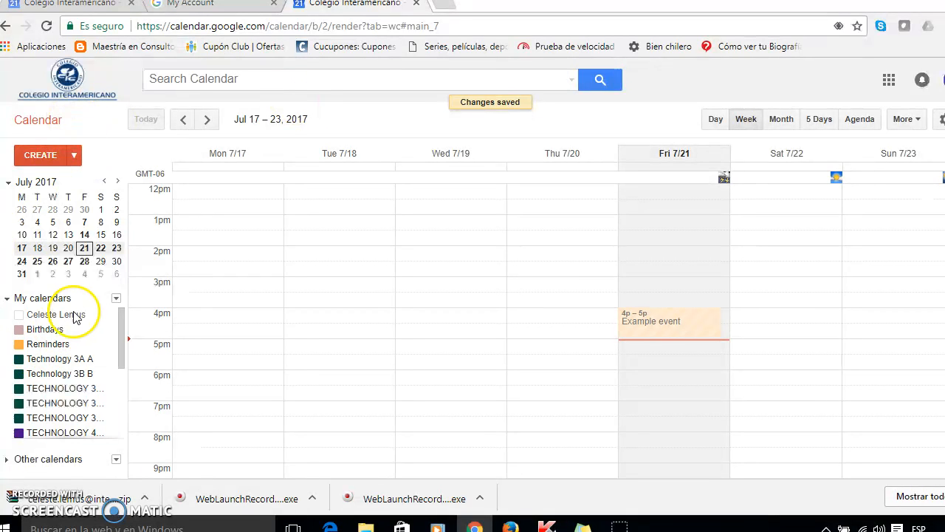
Reopen the calendar's settings and go to its sharing options
left_click(105, 317)
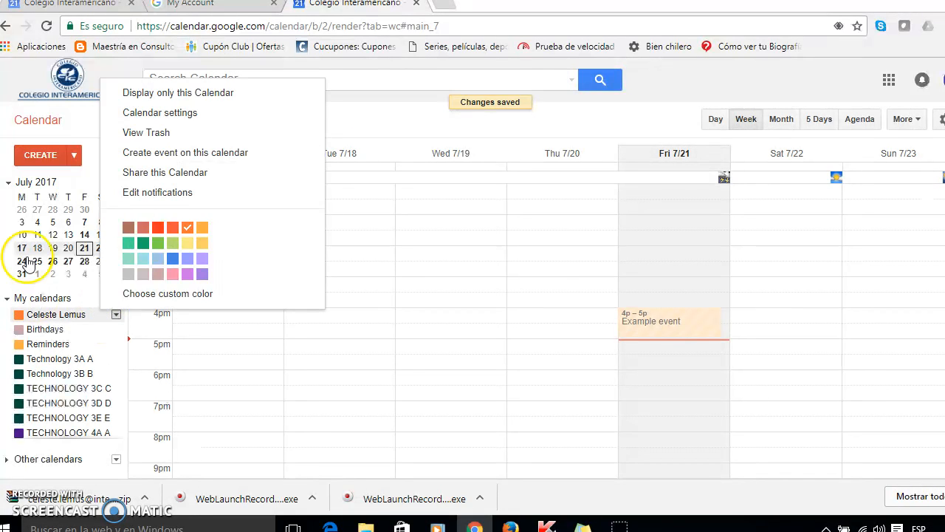
left_click(172, 113)
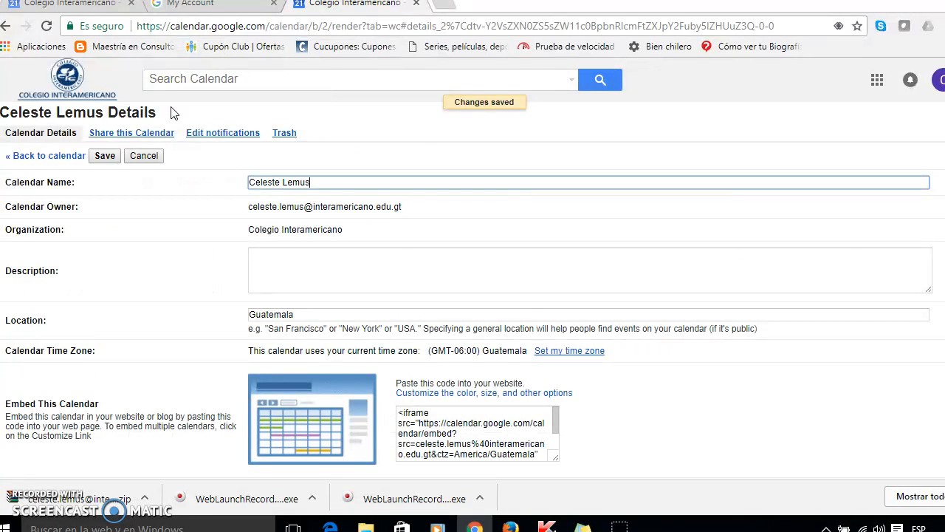
left_click(130, 139)
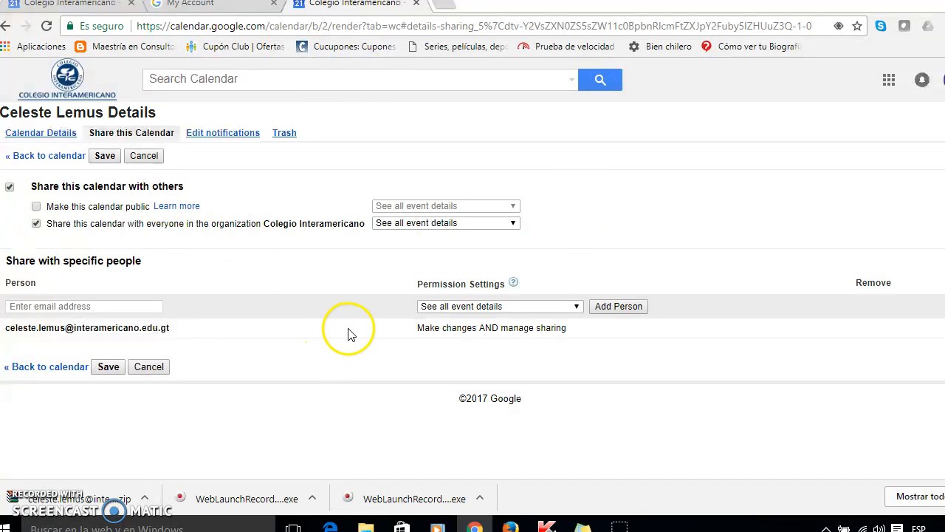
Add a colleague from the organization to the sharing list, remove them again, and save
left_click(29, 305)
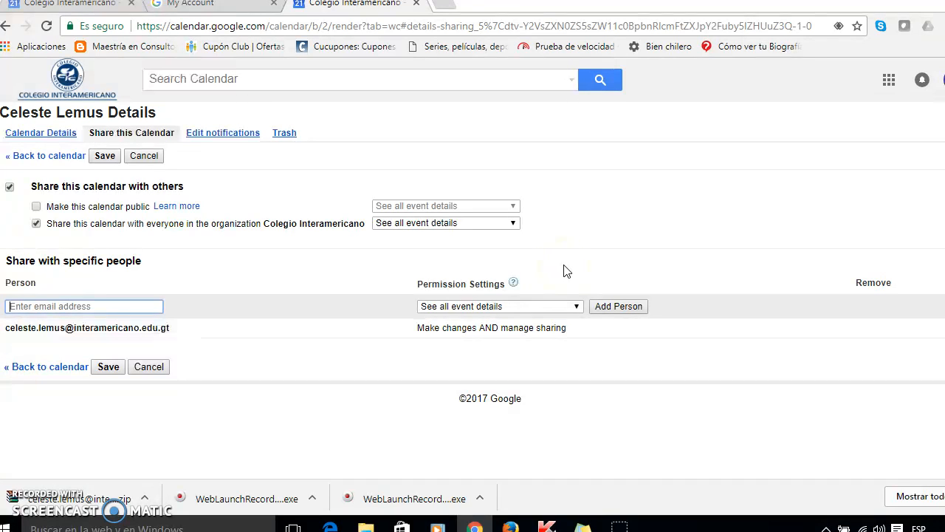
type("an")
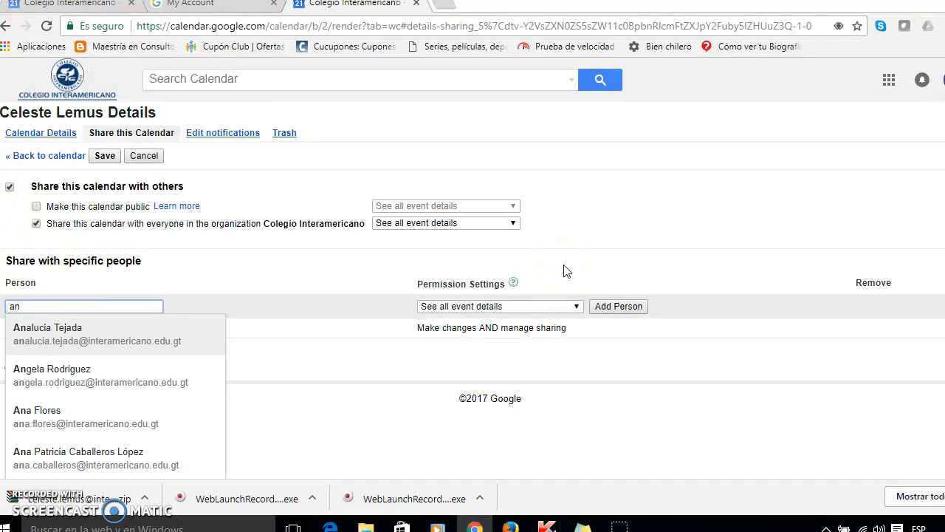
left_click(109, 351)
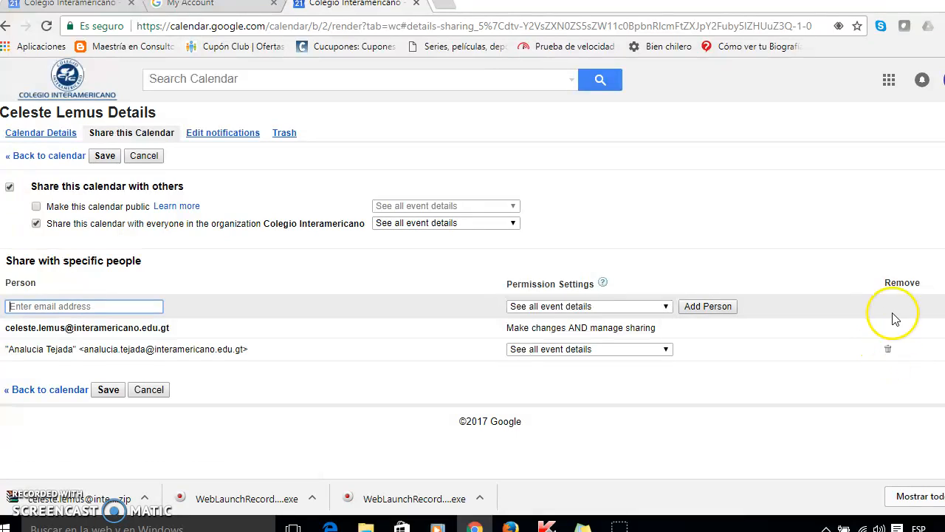
left_click(888, 350)
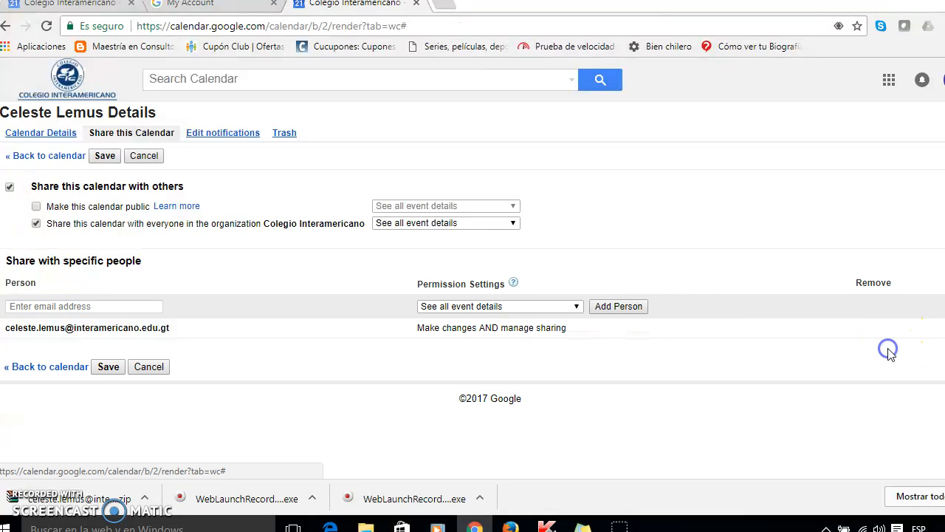
left_click(108, 367)
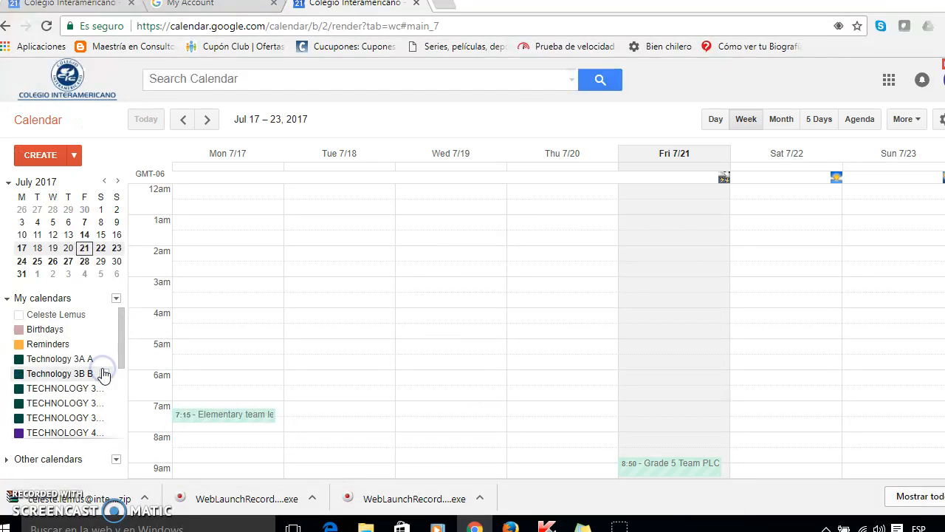
Open the calendar's notification settings, review the default reminders and update options, and save
left_click(107, 316)
left_click(105, 315)
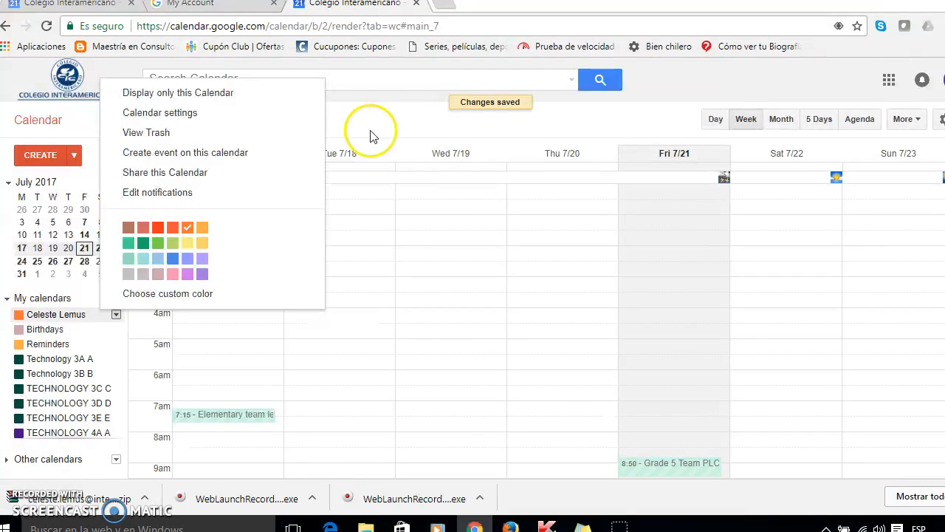
left_click(210, 120)
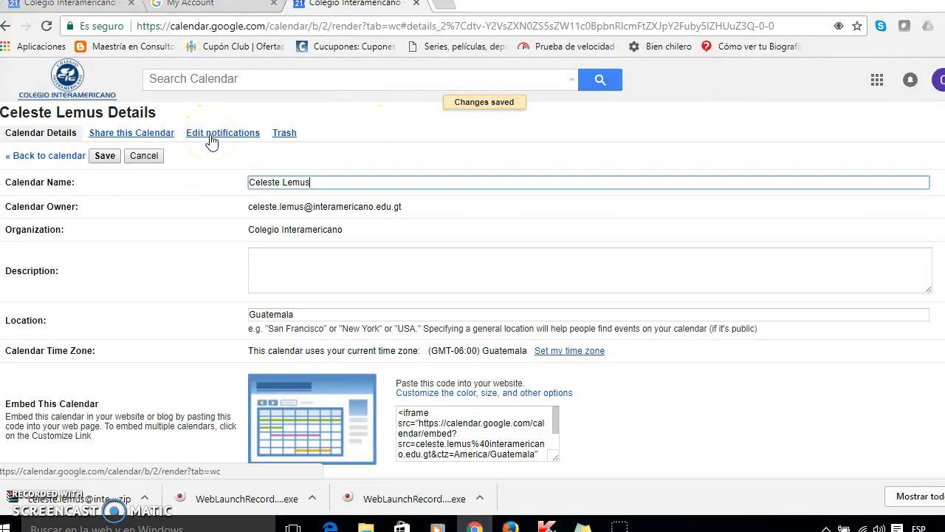
left_click(211, 136)
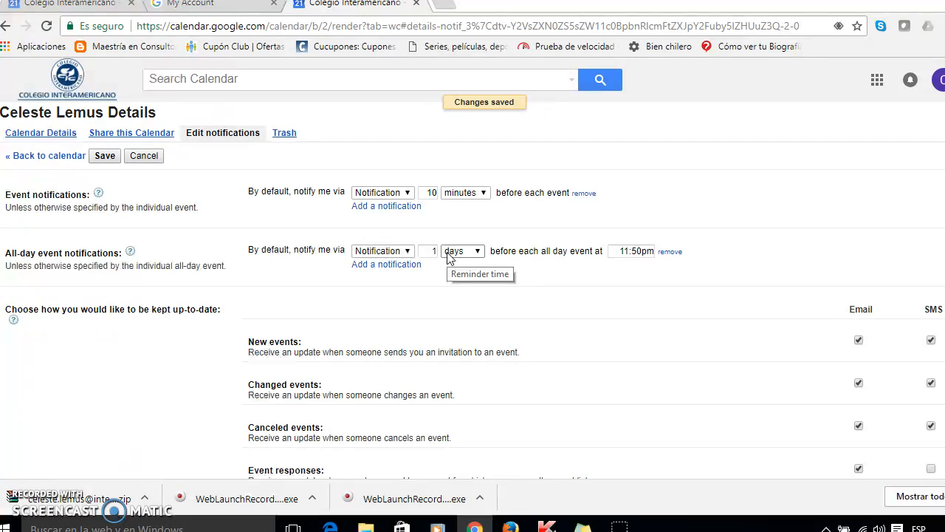
scroll(620, 256, "down", 1)
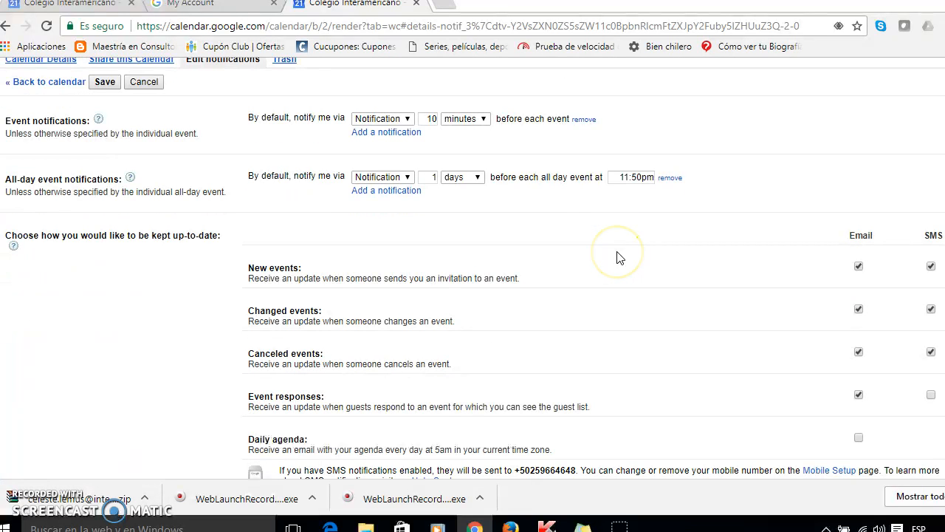
scroll(369, 363, "down", 1)
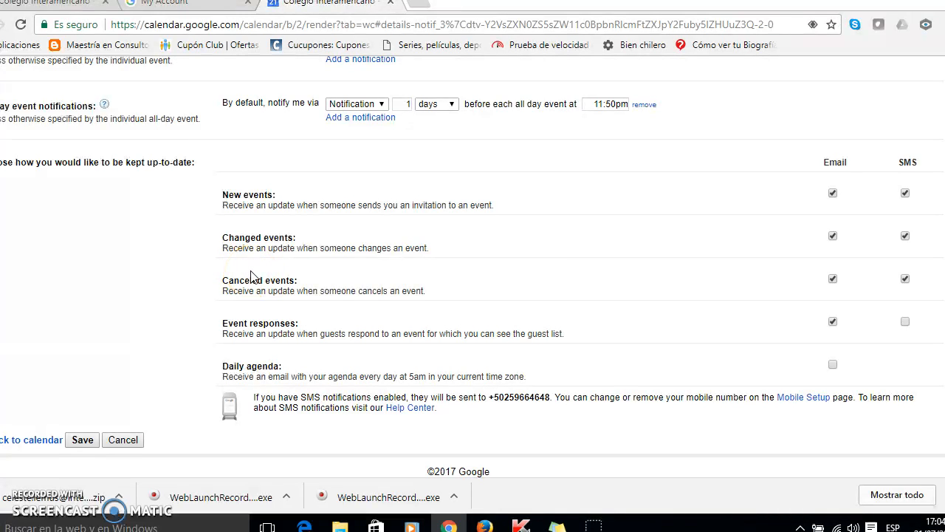
left_click(83, 441)
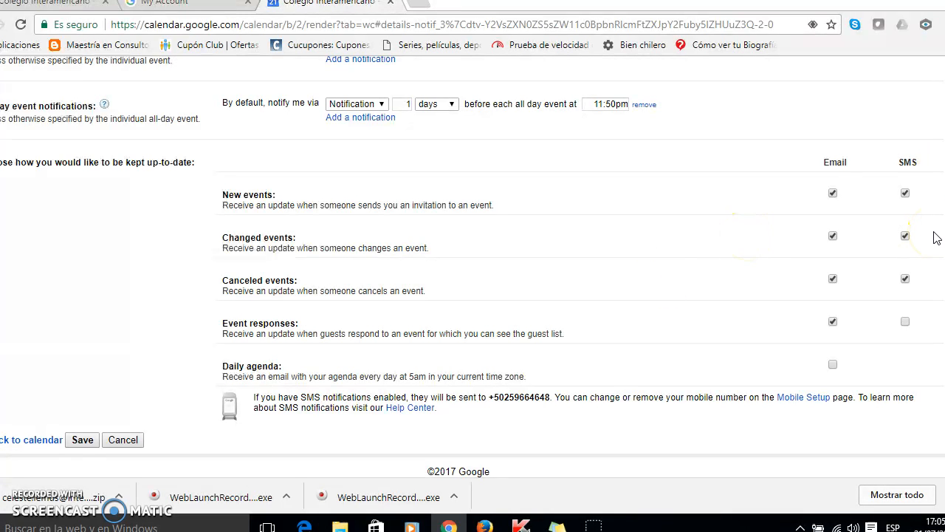
Open the mobile SMS setup page and finish setup with the validated phone number and verification code
left_click(810, 400)
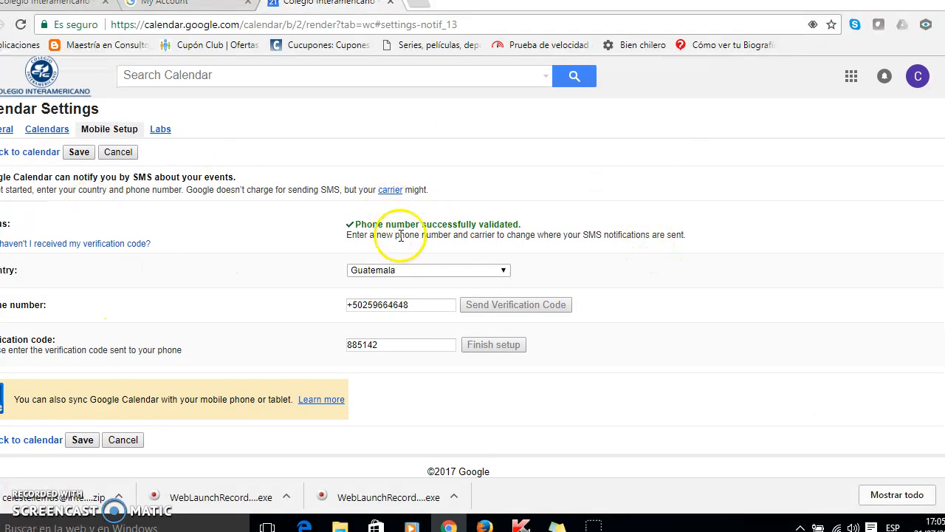
left_click(408, 309)
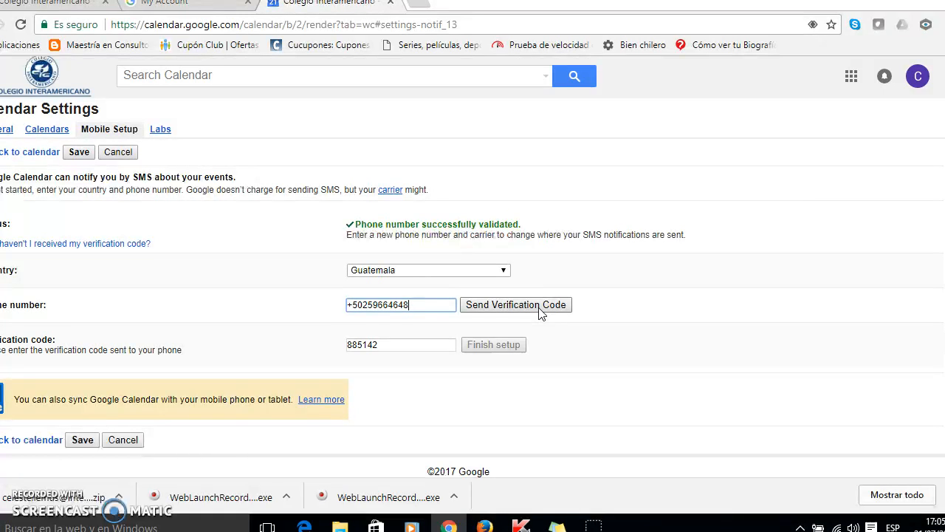
left_click(402, 345)
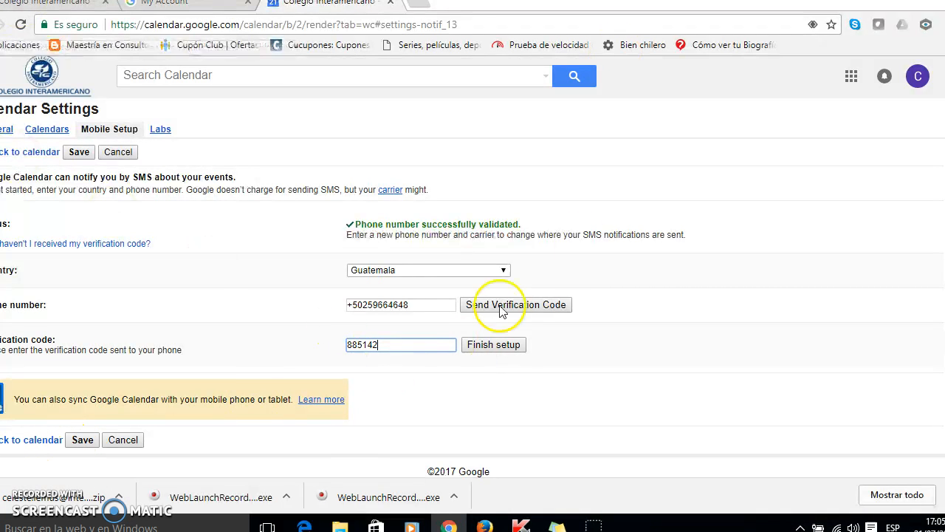
left_click(515, 346)
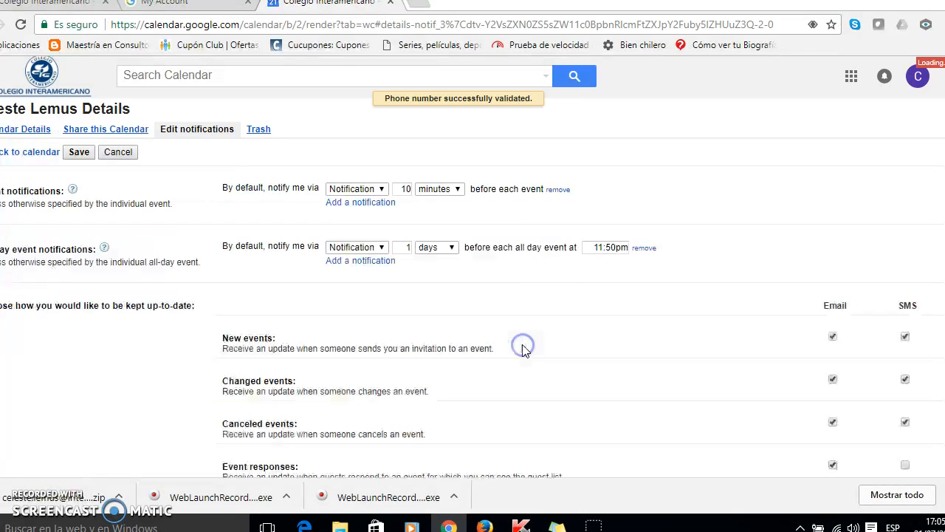
Review the SMS update option for new events and save the calendar's notification settings
scroll(905, 275, "down", 2)
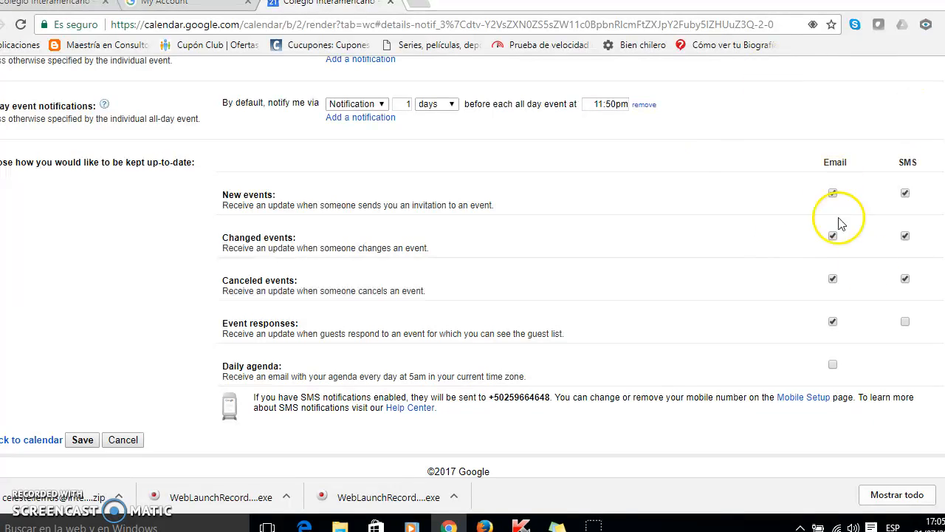
left_click(907, 192)
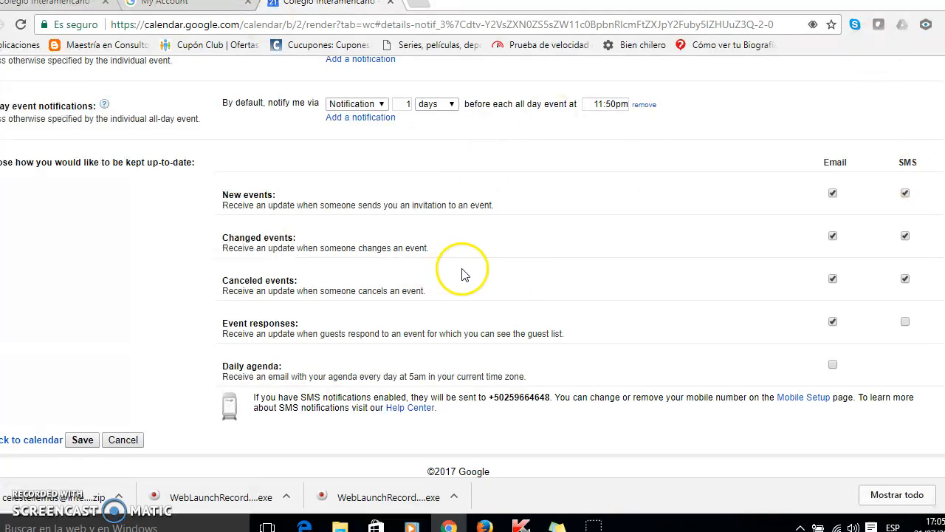
left_click(82, 440)
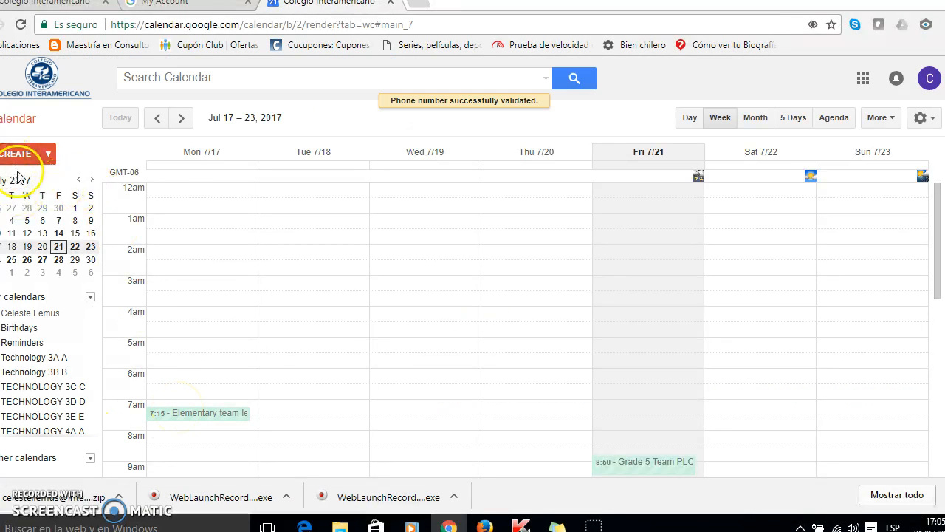
Open the personal calendar's settings, review its details down to the export options, and return to the calendar
left_click(79, 314)
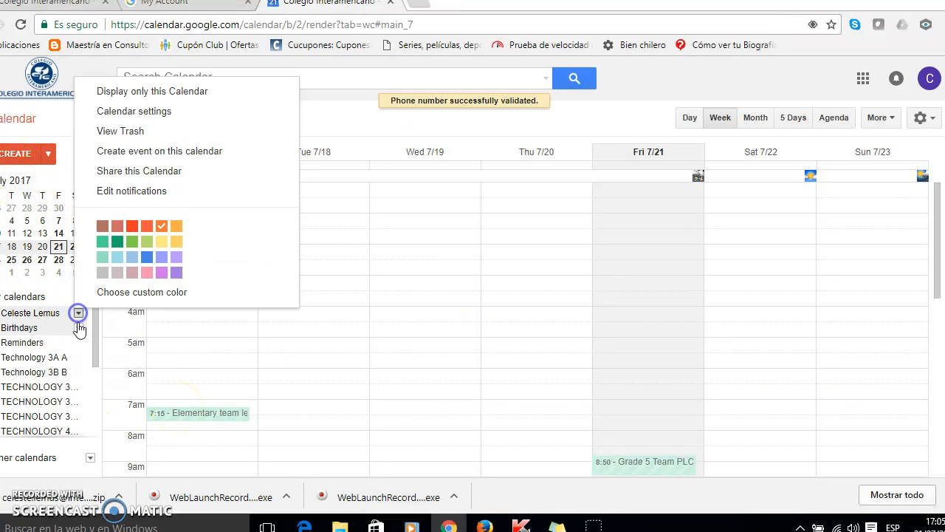
left_click(169, 112)
left_click(177, 127)
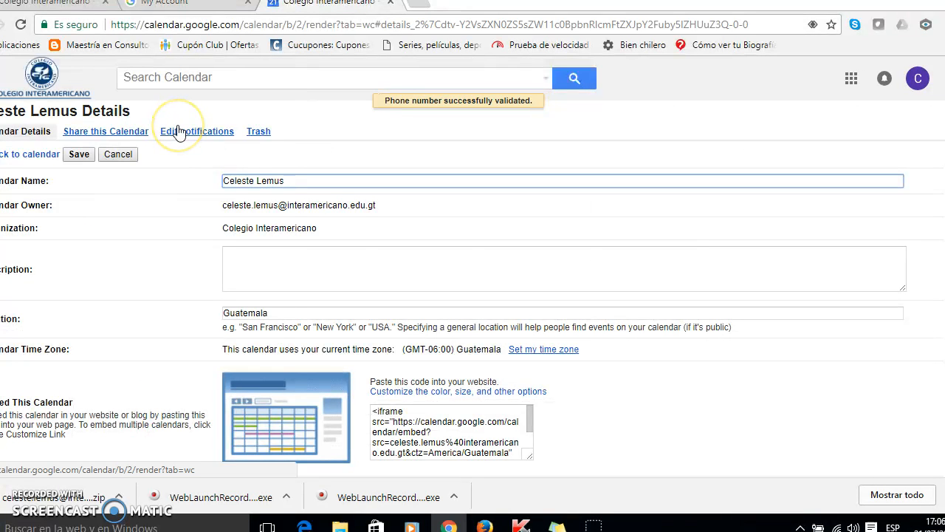
scroll(122, 271, "down", 3)
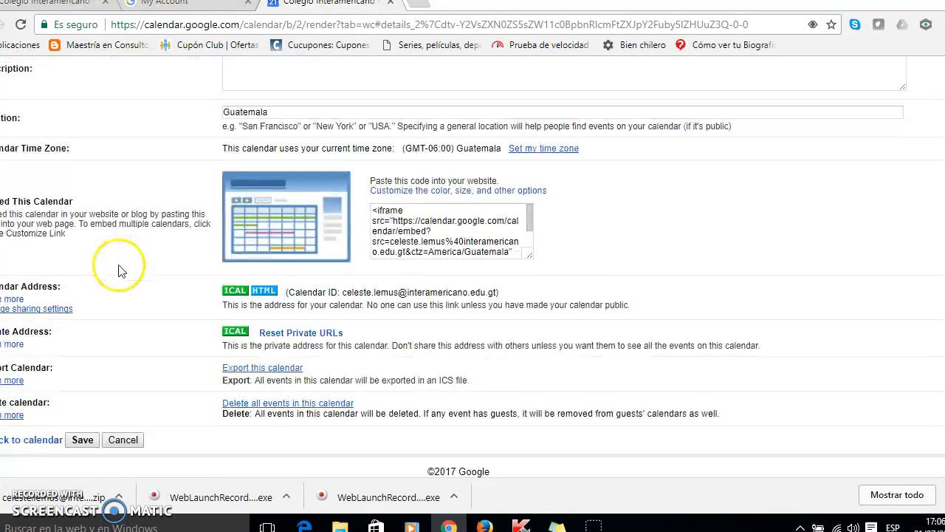
scroll(325, 284, "up", 3)
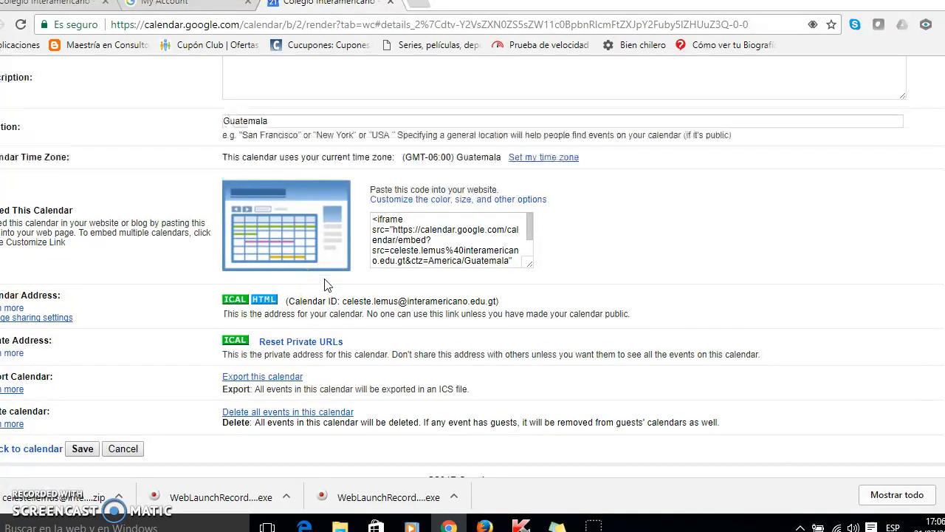
scroll(175, 379, "down", 5)
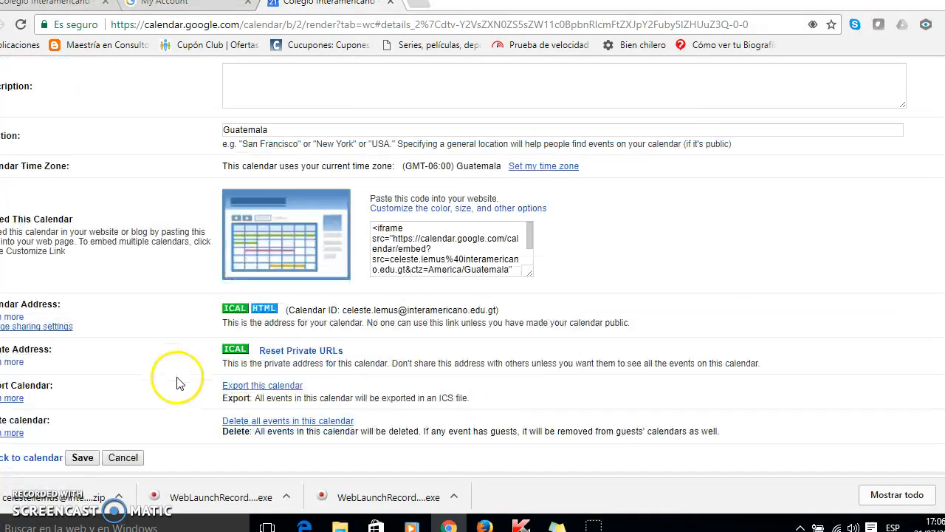
left_click(80, 470)
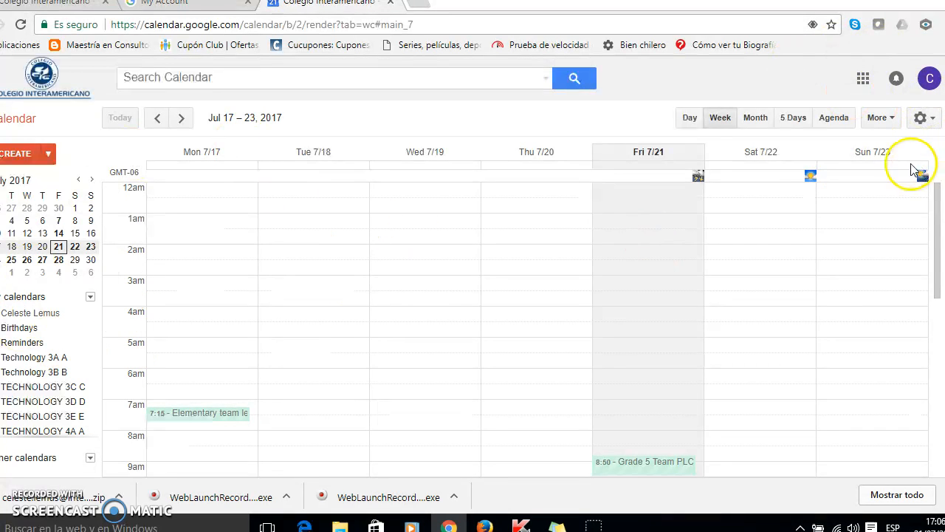
Open the general Calendar Settings and review the date format and time format options
left_click(923, 118)
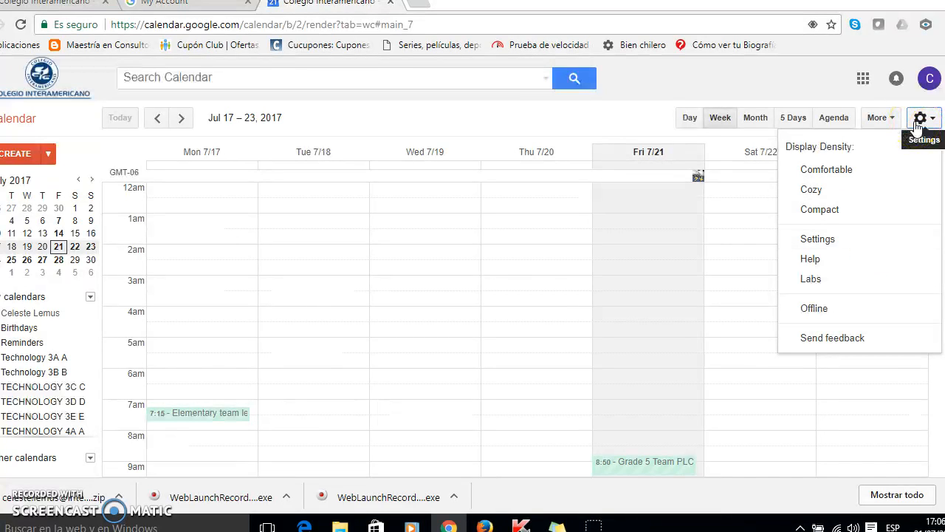
left_click(874, 248)
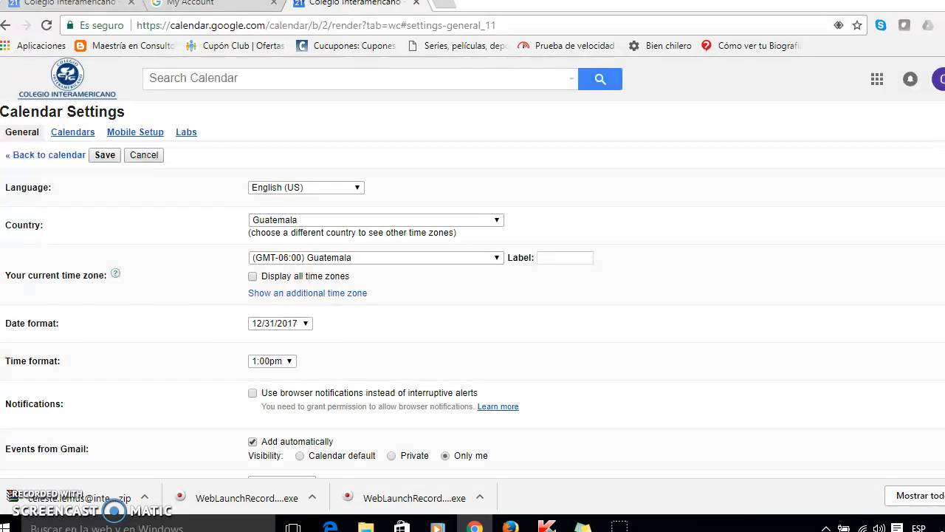
scroll(310, 259, "down", 1)
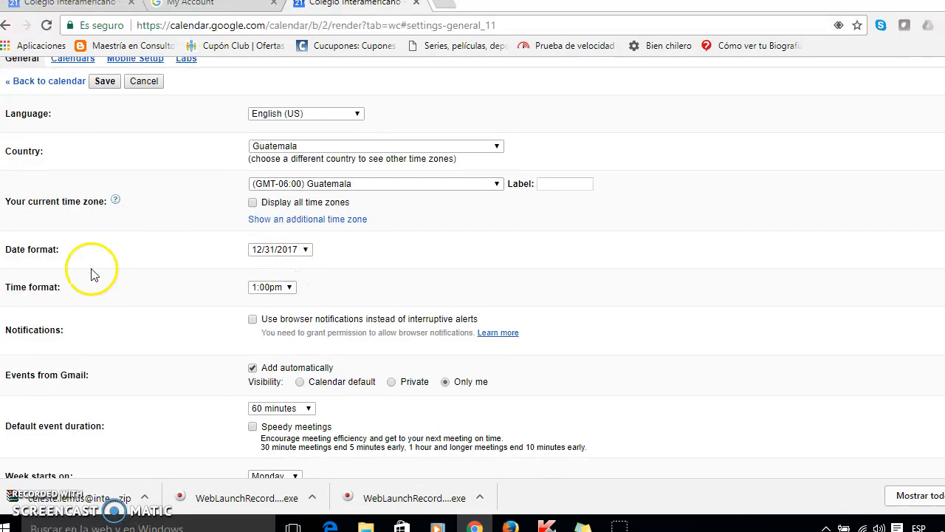
left_click(274, 251)
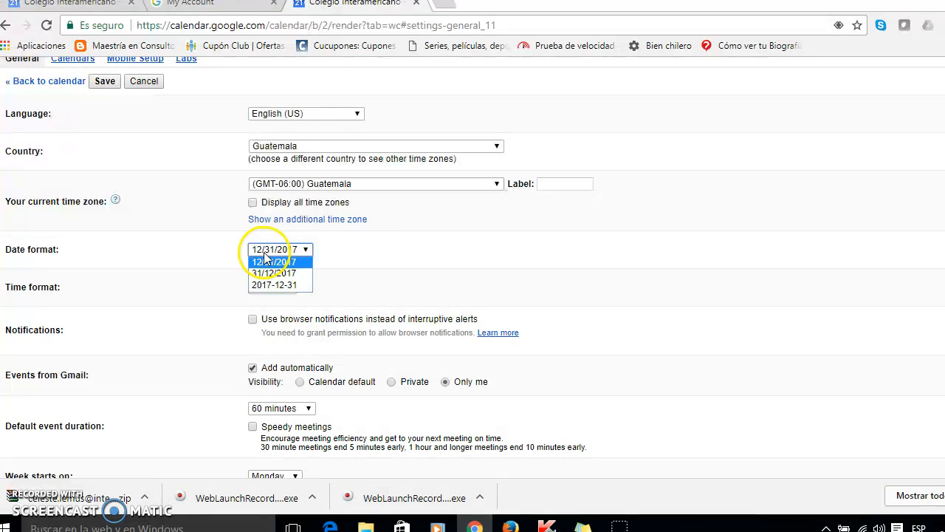
left_click(232, 251)
scroll(258, 229, "down", 1)
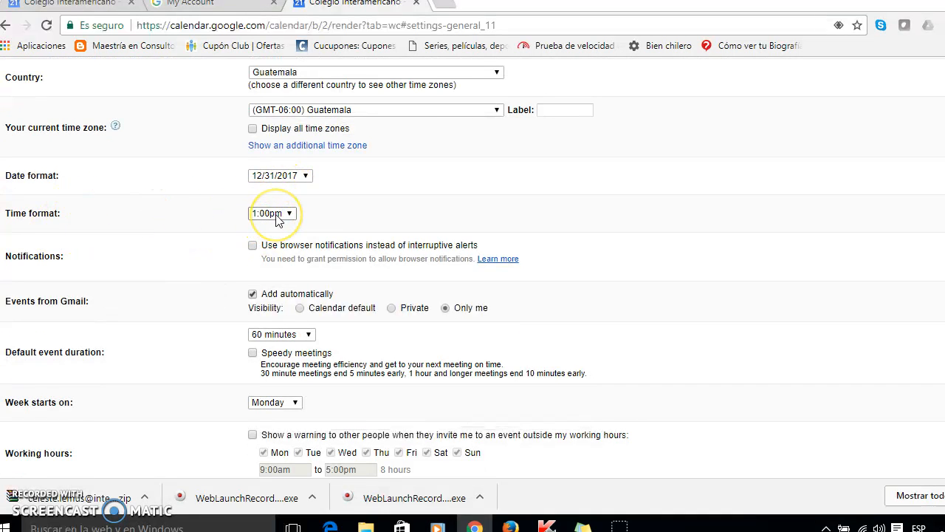
left_click(277, 221)
left_click(152, 212)
Set the default view to Week and save the general calendar settings
scroll(186, 233, "down", 1)
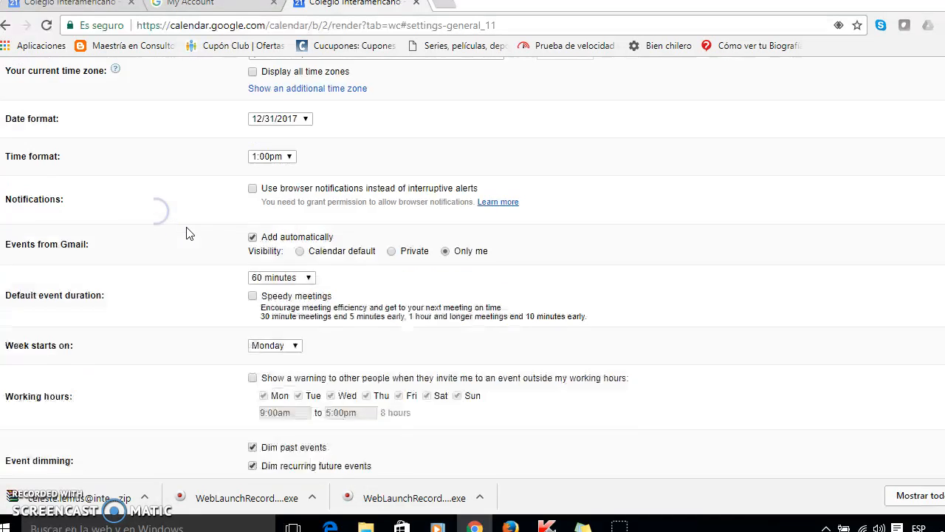
scroll(186, 234, "down", 1)
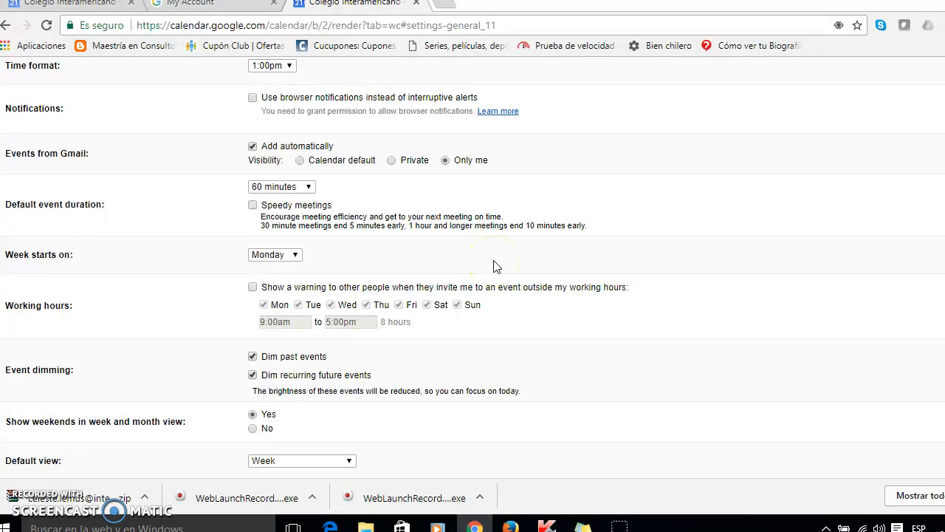
scroll(214, 333, "down", 4)
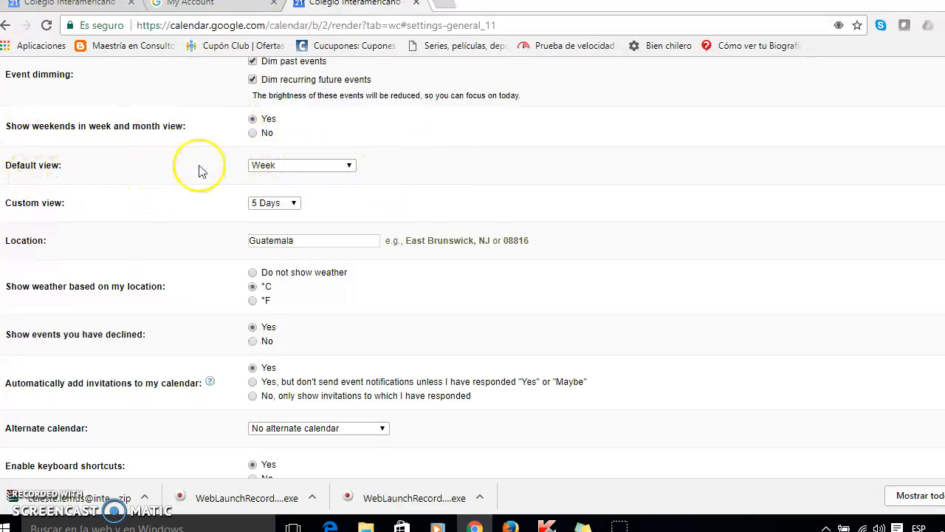
left_click(329, 166)
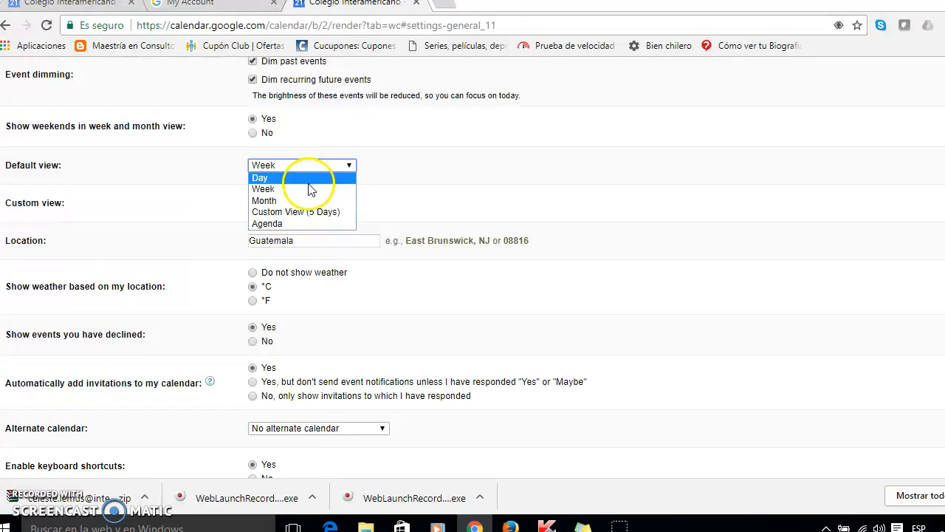
left_click(309, 189)
scroll(139, 222, "down", 1)
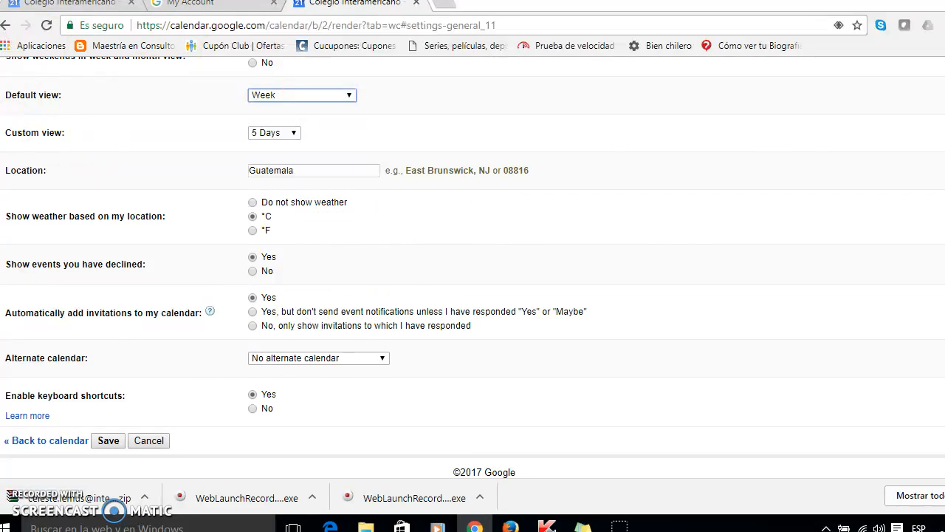
left_click(108, 441)
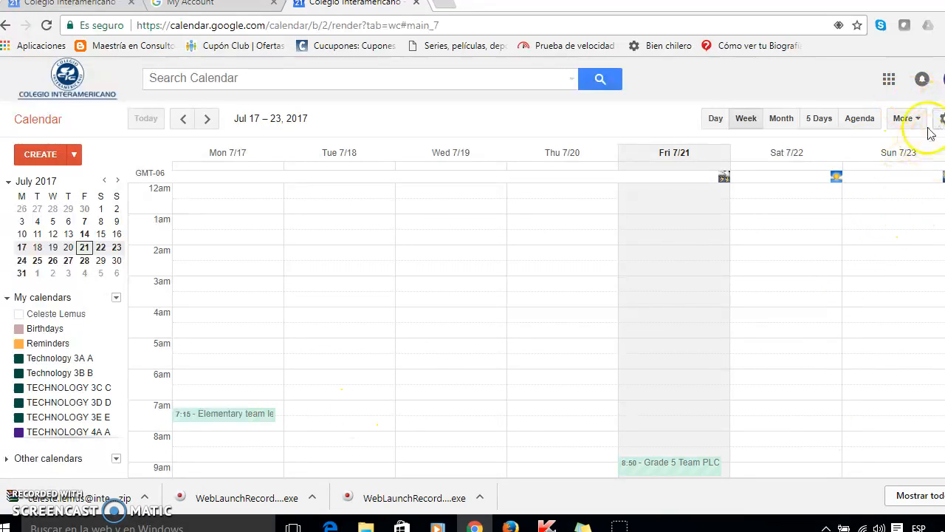
Create a new event on the personal calendar titled Staff meeting
scroll(549, 337, "down", 6)
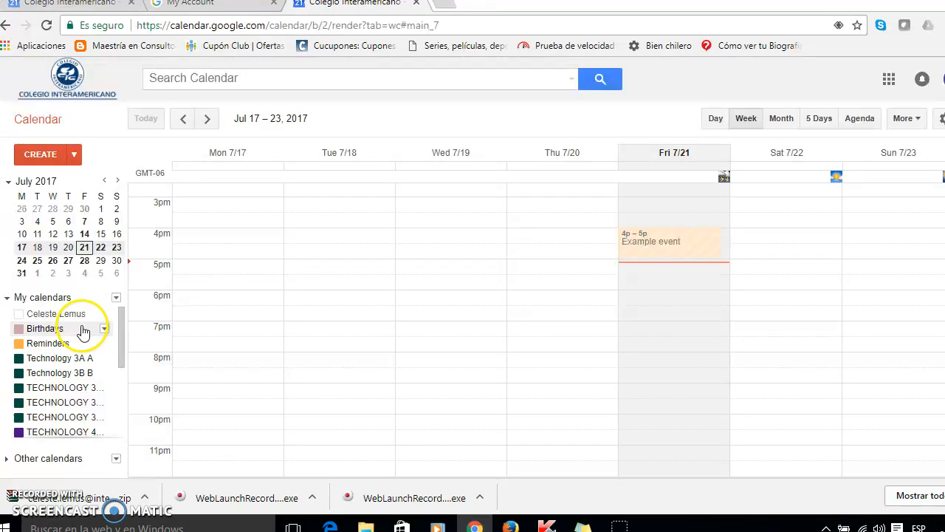
left_click(107, 317)
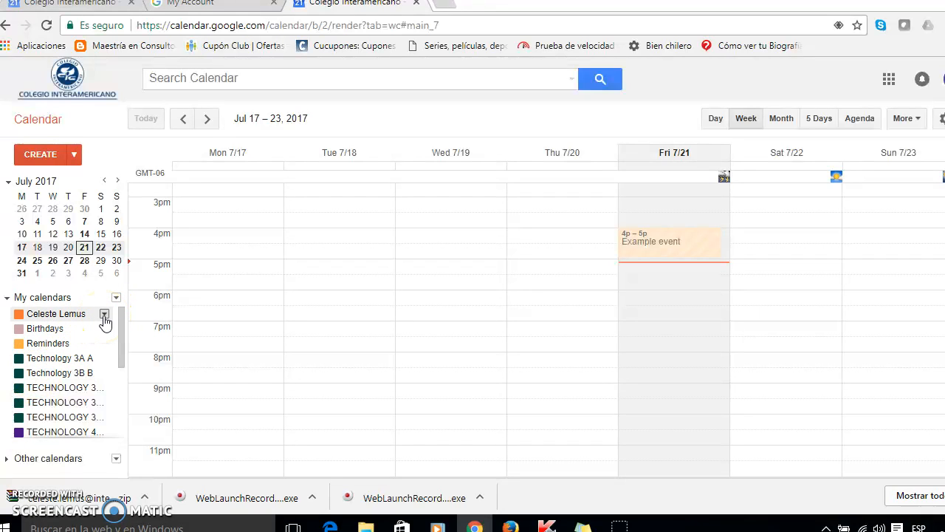
left_click(104, 315)
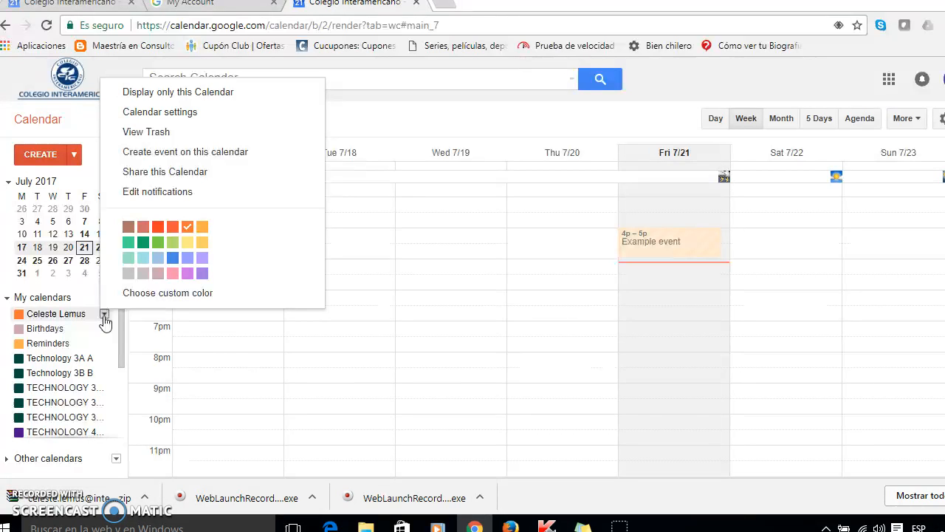
left_click(219, 154)
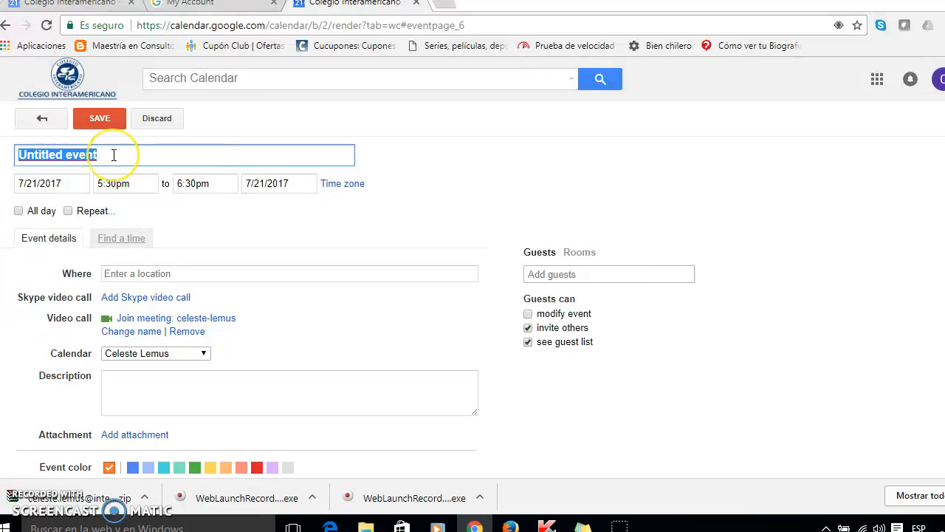
key("BackSpace")
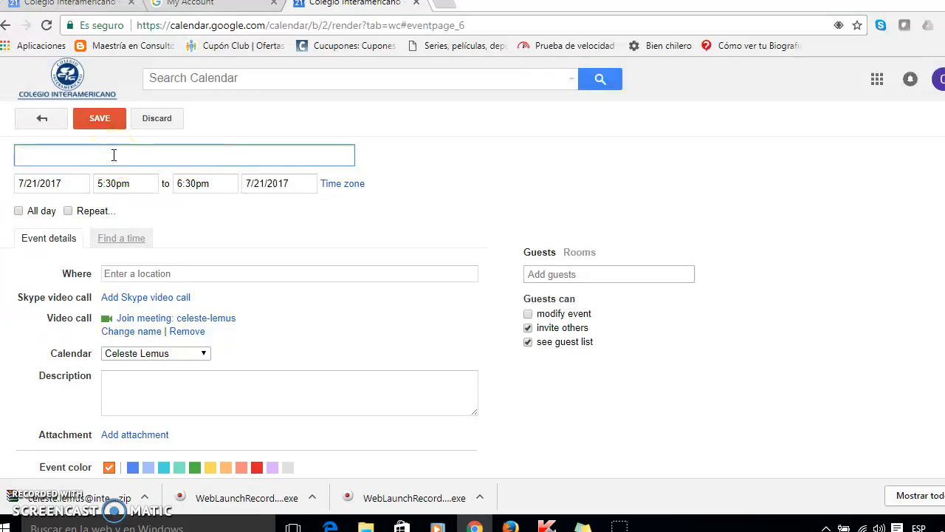
type("Me")
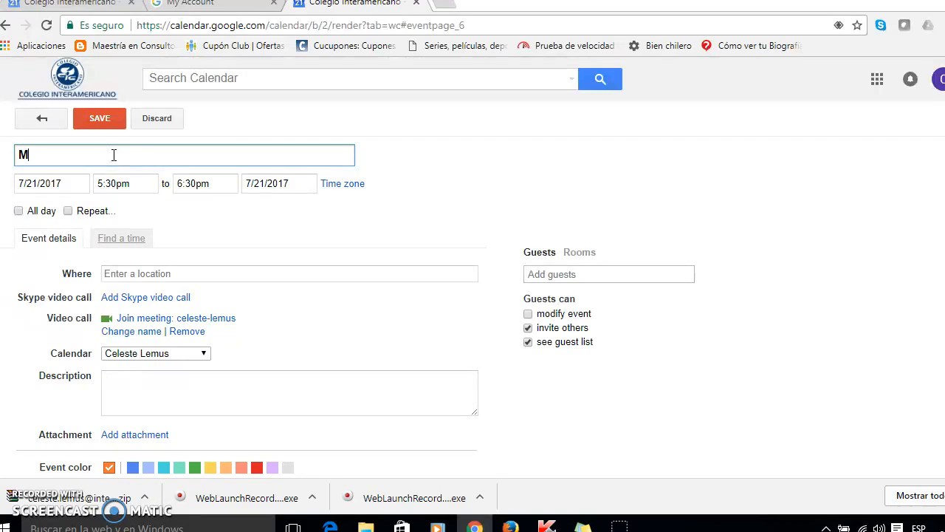
key("BackSpace")
key("BackSpace")
type("M")
key("BackSpace")
type("Me")
key("BackSpace")
key("BackSpace")
type("Staff meeting")
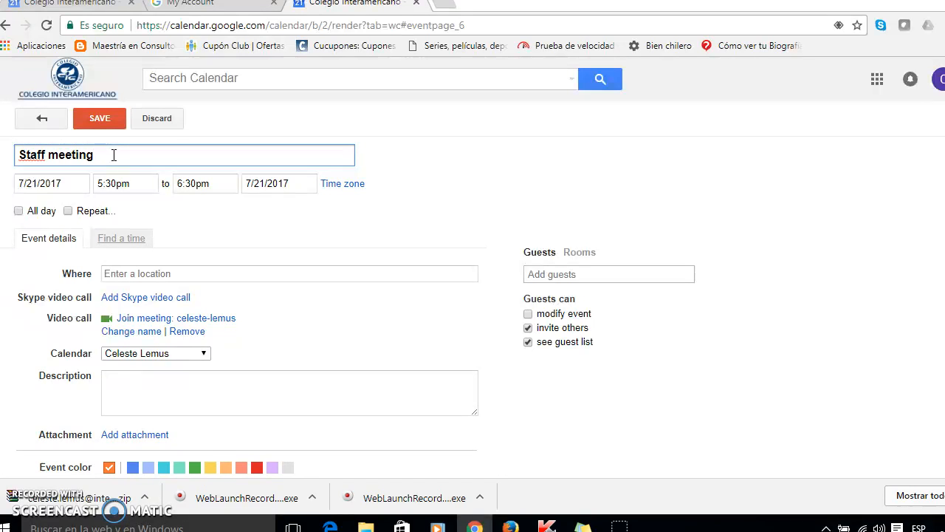
Review the event's start date, start time and end time options without changing them
left_click(77, 182)
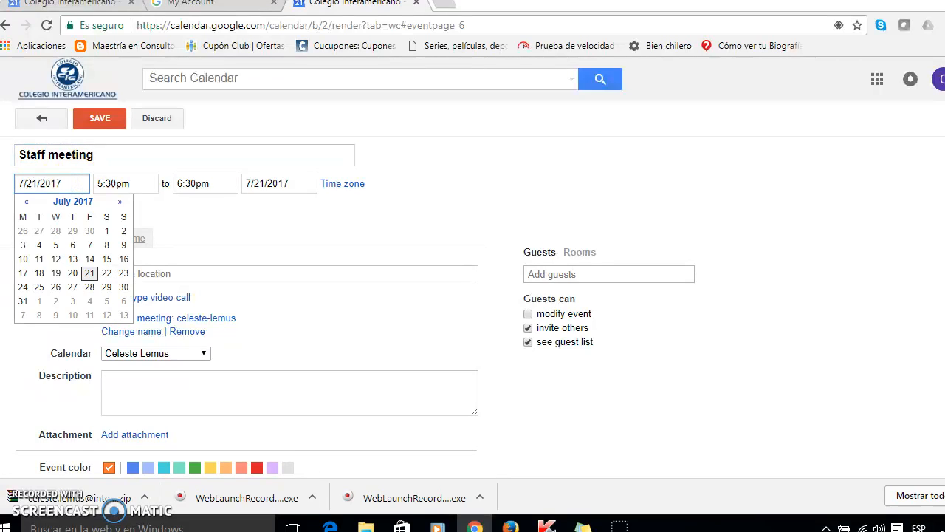
left_click(144, 183)
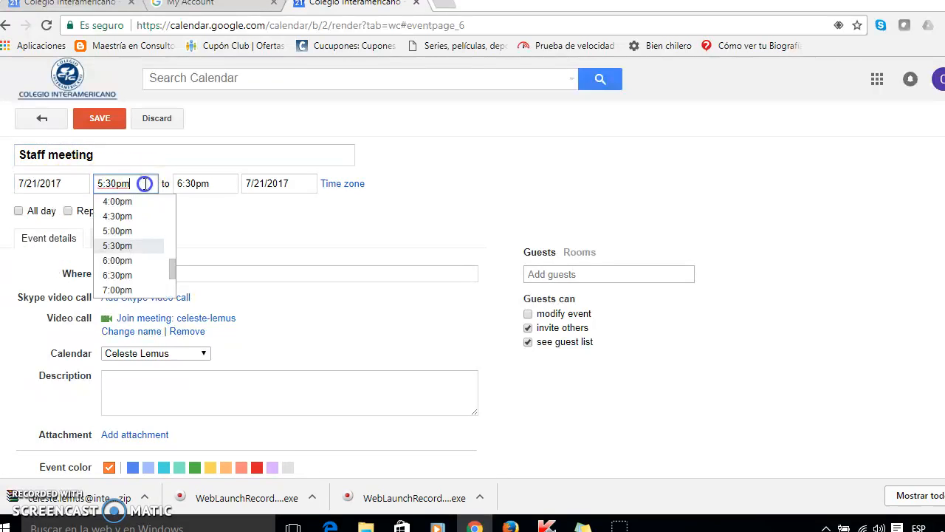
left_click(209, 185)
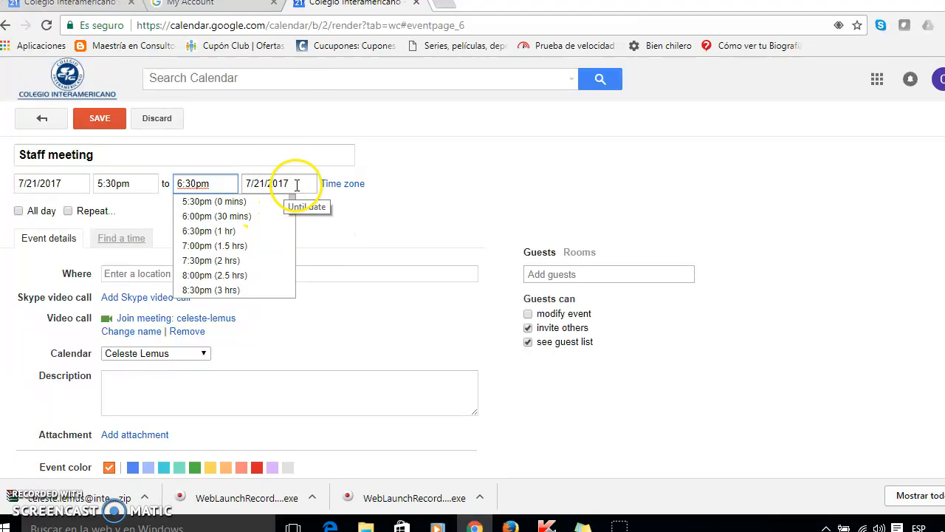
left_click(148, 210)
left_click(140, 274)
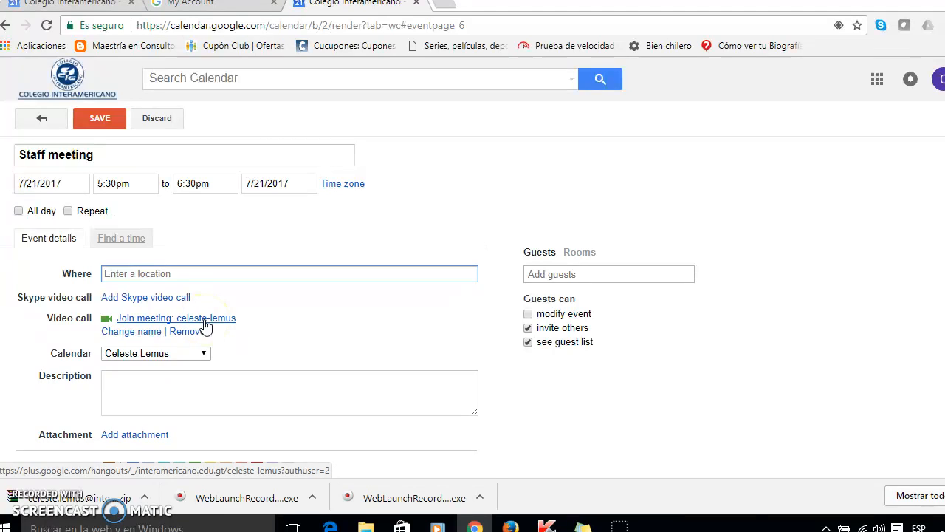
Enter the event description Staff meeting for reminders and review the notification time unit options
left_click(178, 385)
scroll(177, 385, "down", 2)
type("Staff meeting for reminders")
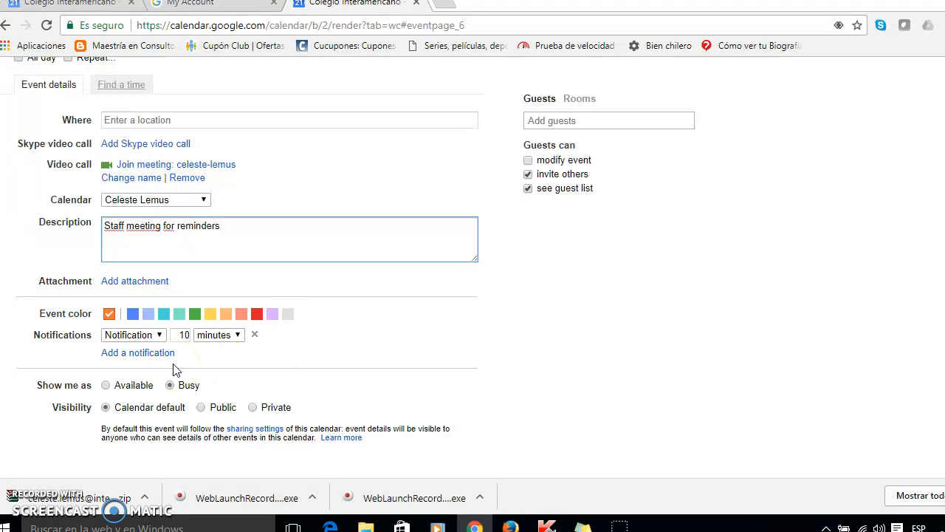
left_click(212, 336)
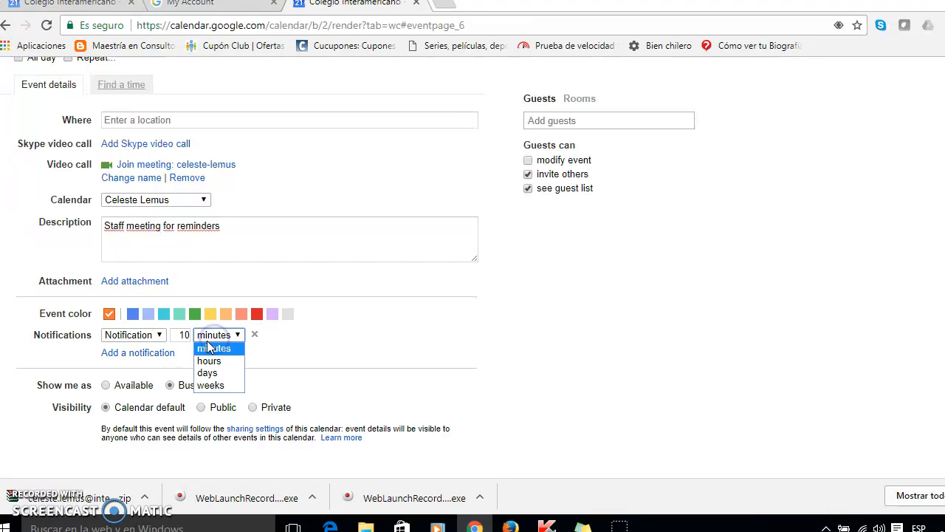
left_click(320, 362)
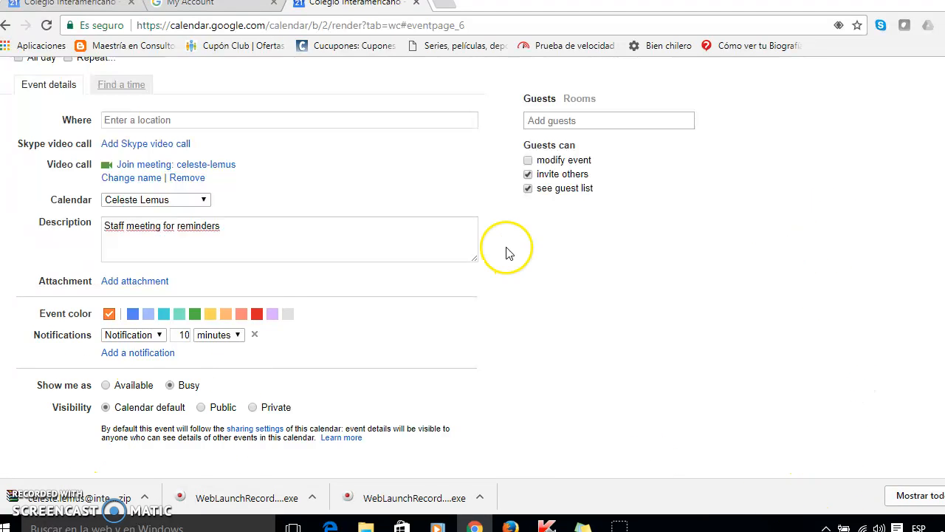
Rename the event title to Example and save the event
scroll(167, 269, "up", 2)
left_click(111, 130)
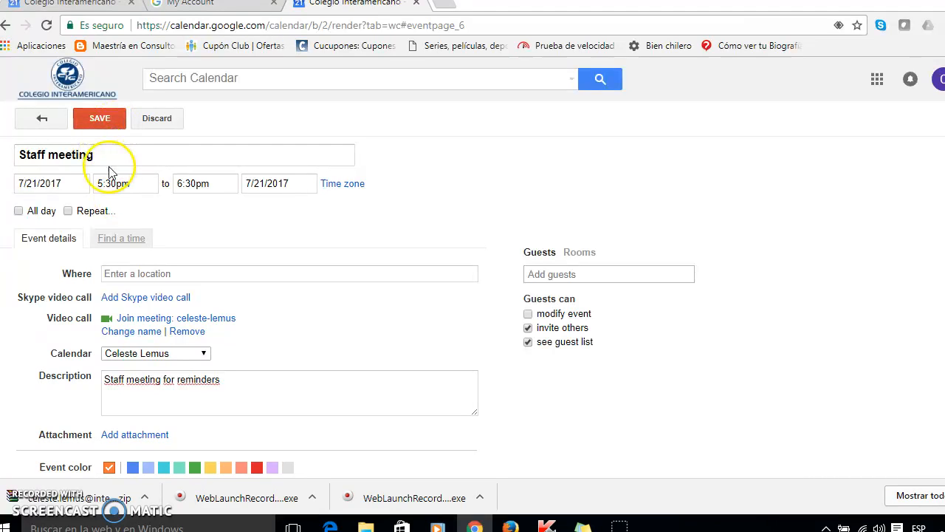
left_click_drag(97, 156, 35, 140)
type("Example")
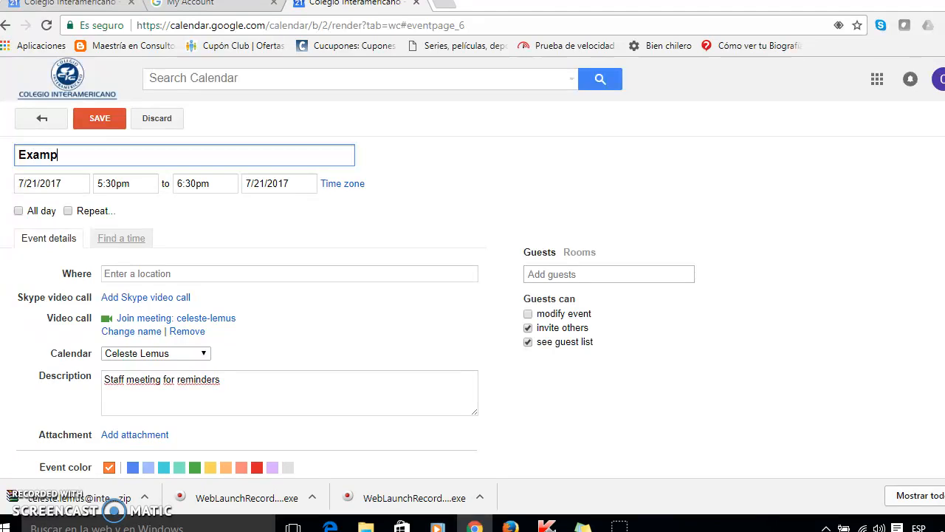
left_click(81, 118)
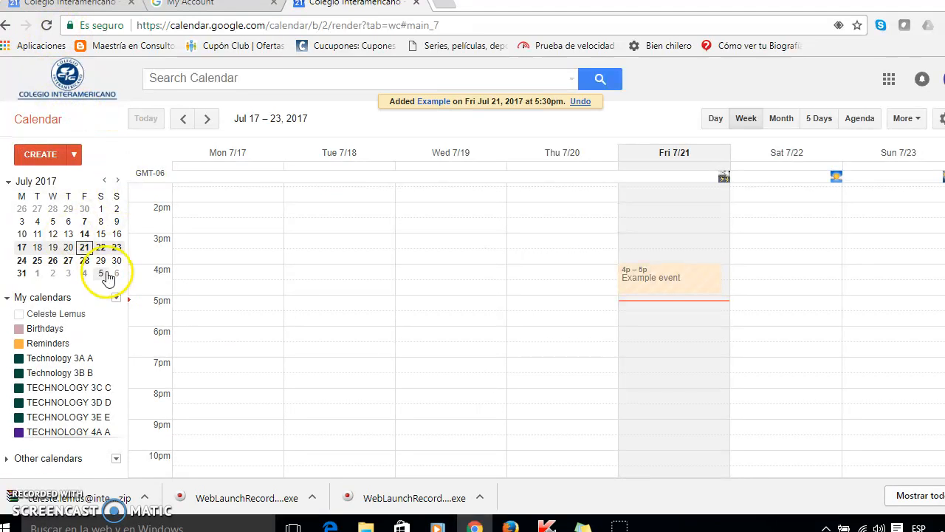
Scroll through the week view to examine the saved event and other entries
scroll(664, 317, "up", 1)
scroll(680, 319, "up", 3)
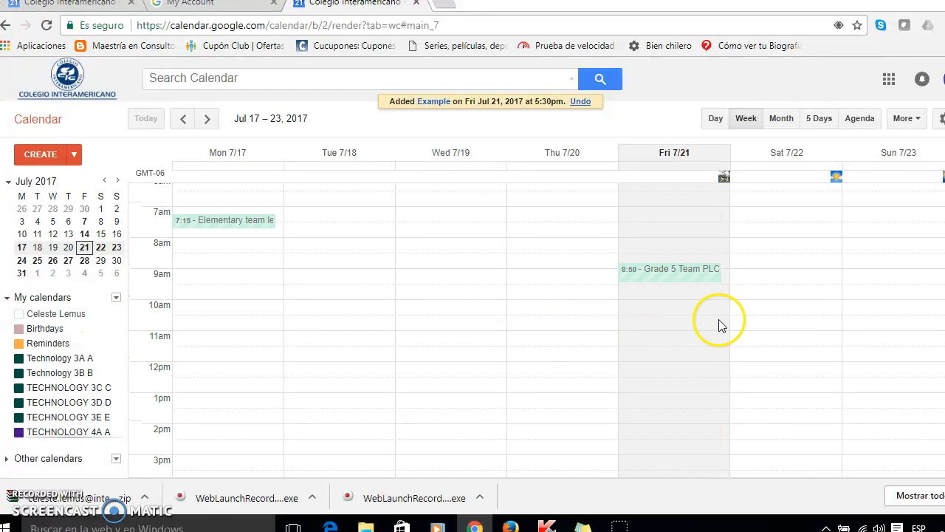
scroll(567, 373, "down", 4)
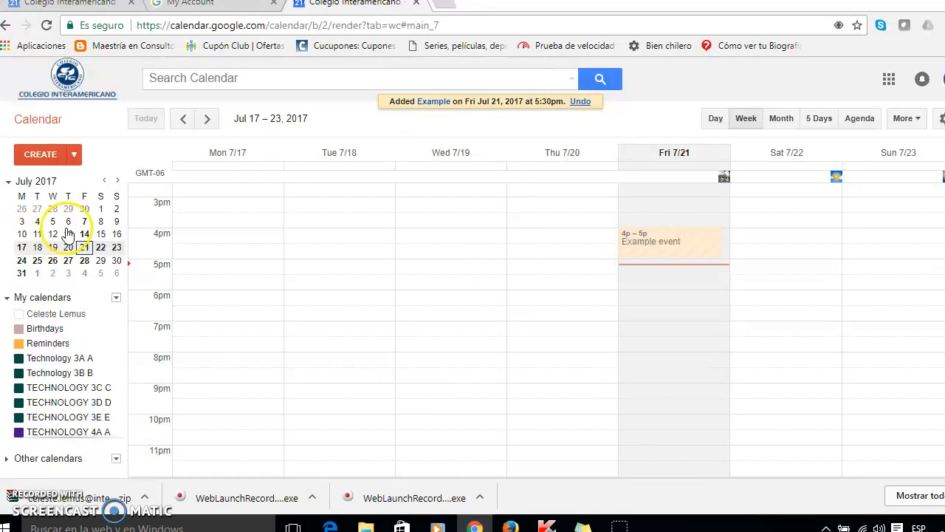
scroll(732, 288, "up", 8)
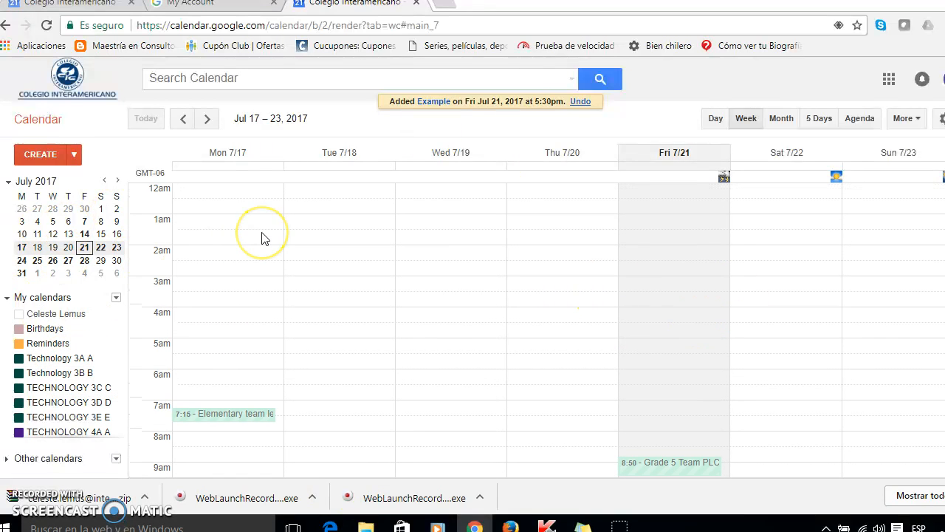
scroll(748, 286, "down", 1)
scroll(748, 286, "down", 6)
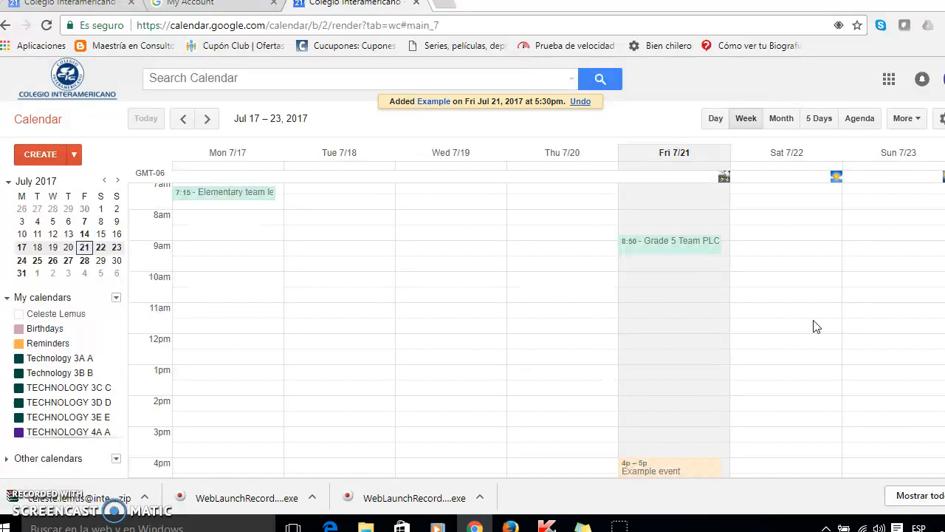
Switch to Gmail, open the calendar sharing email, and follow its link to the shared calendar
left_click(890, 81)
left_click(911, 166)
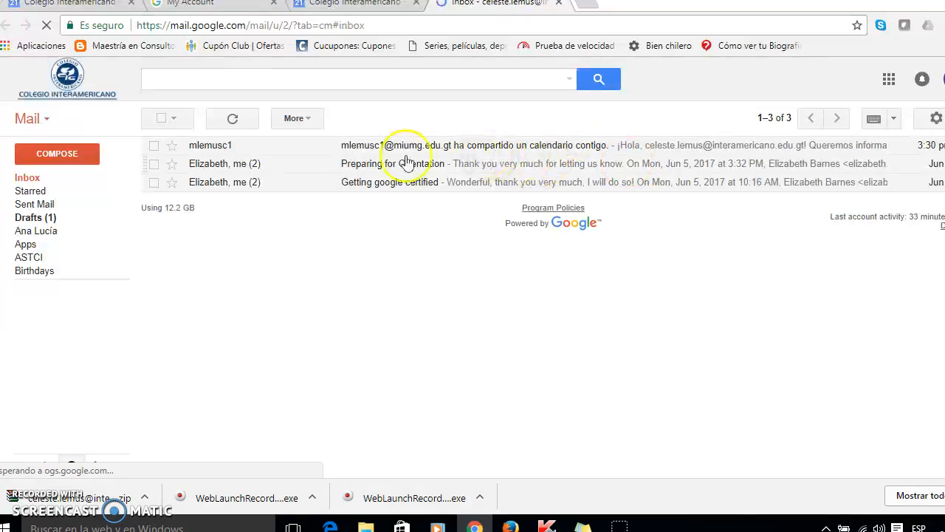
left_click(394, 145)
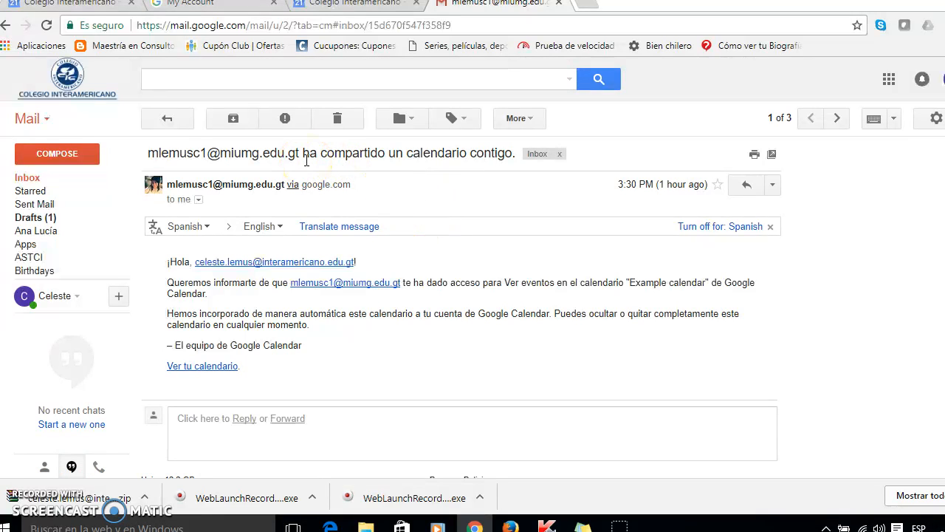
left_click(210, 368)
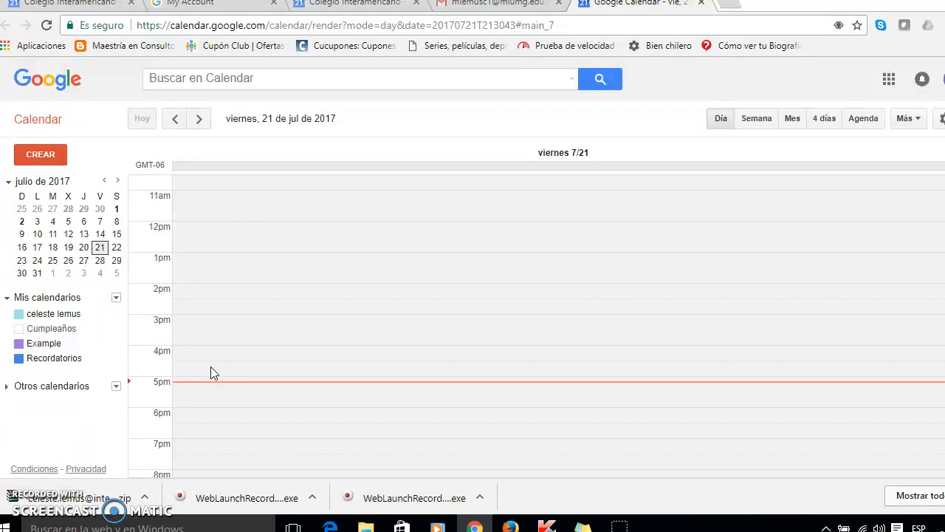
Switch the shared calendar to week view and reopen Calendar from the apps launcher
left_click(757, 120)
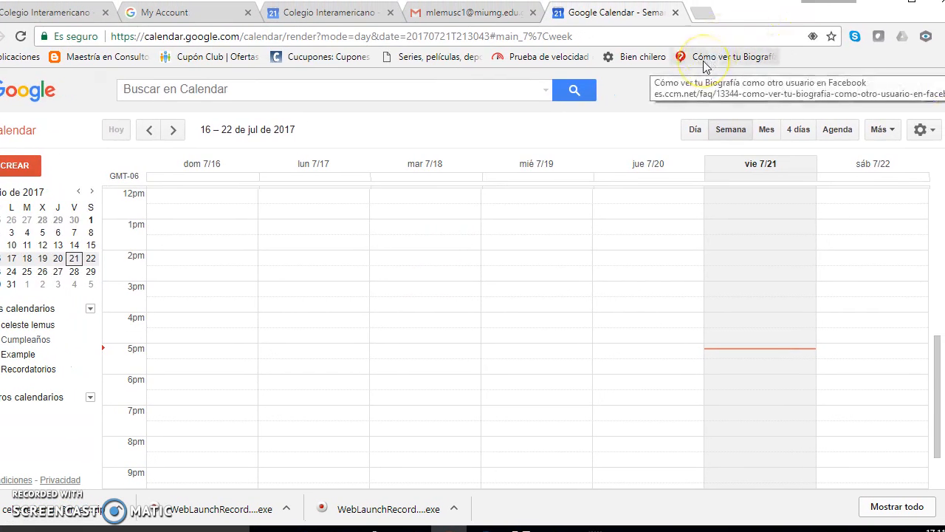
left_click(863, 90)
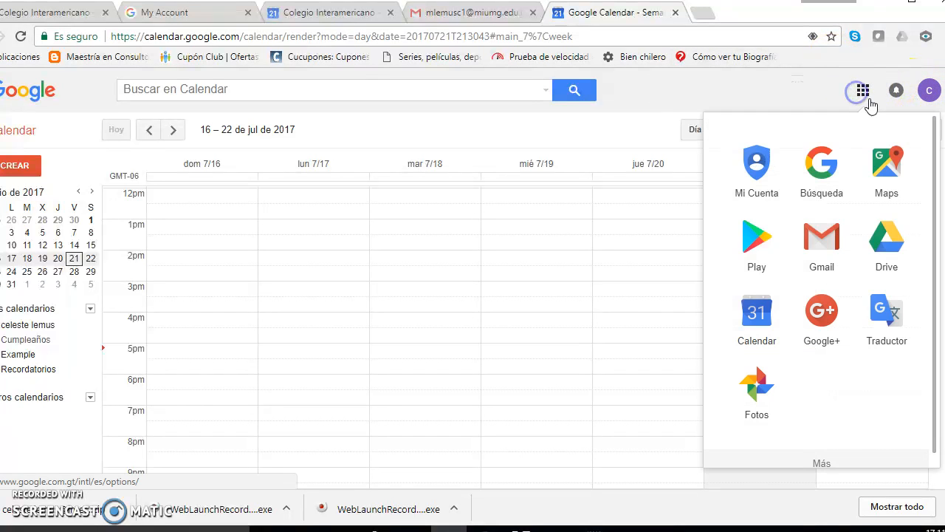
left_click(767, 311)
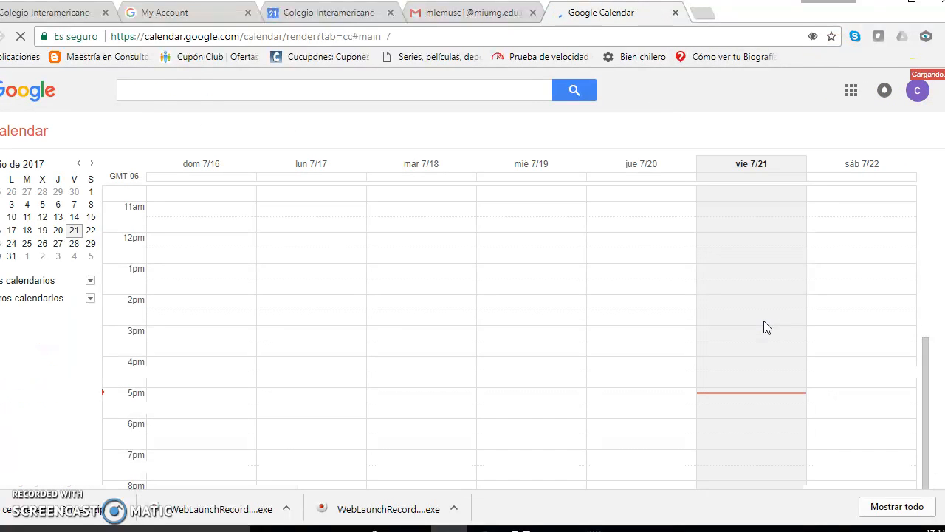